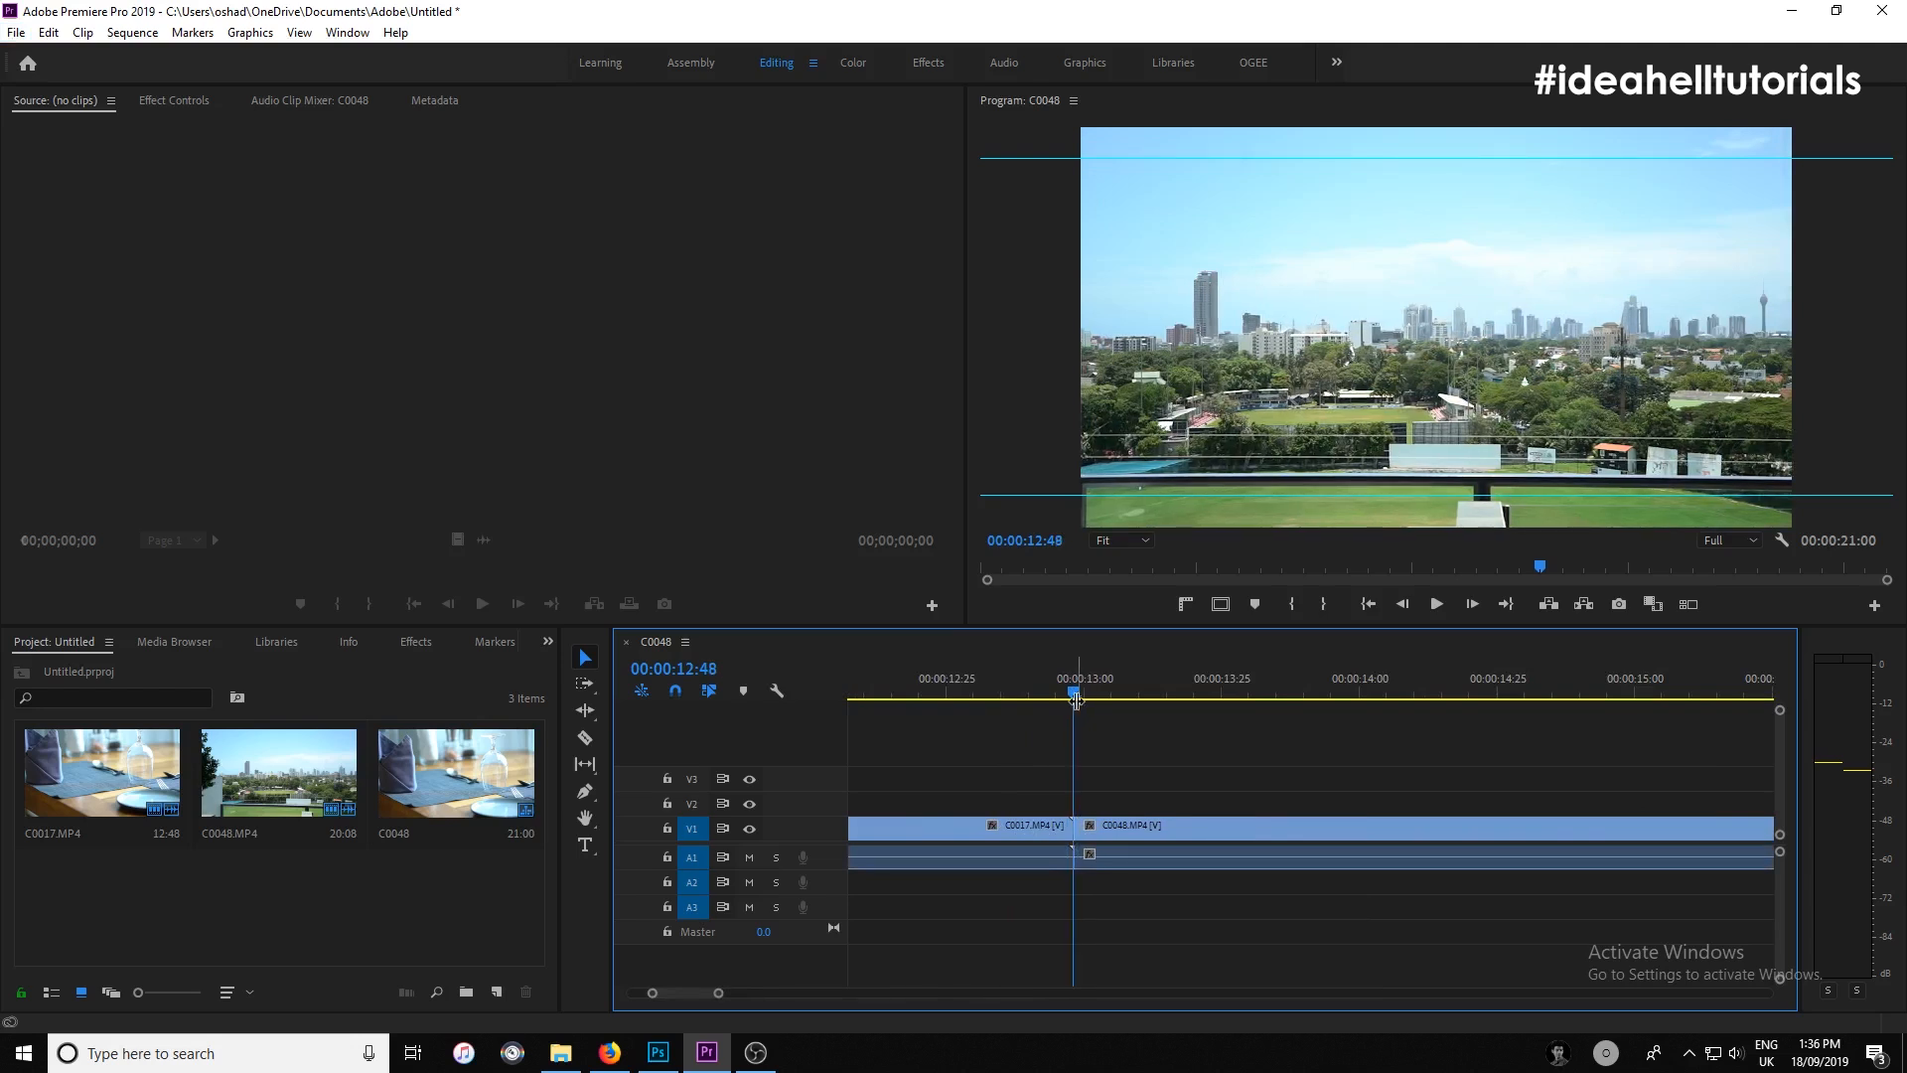
Split the C0048.MP4 clip at 00:00:13:03, five frames after its cut with C0017.MP4, using the Razor tool
{"action": "left_click_drag", "start_coordinate": [691, 994], "coordinate": [690, 993]}
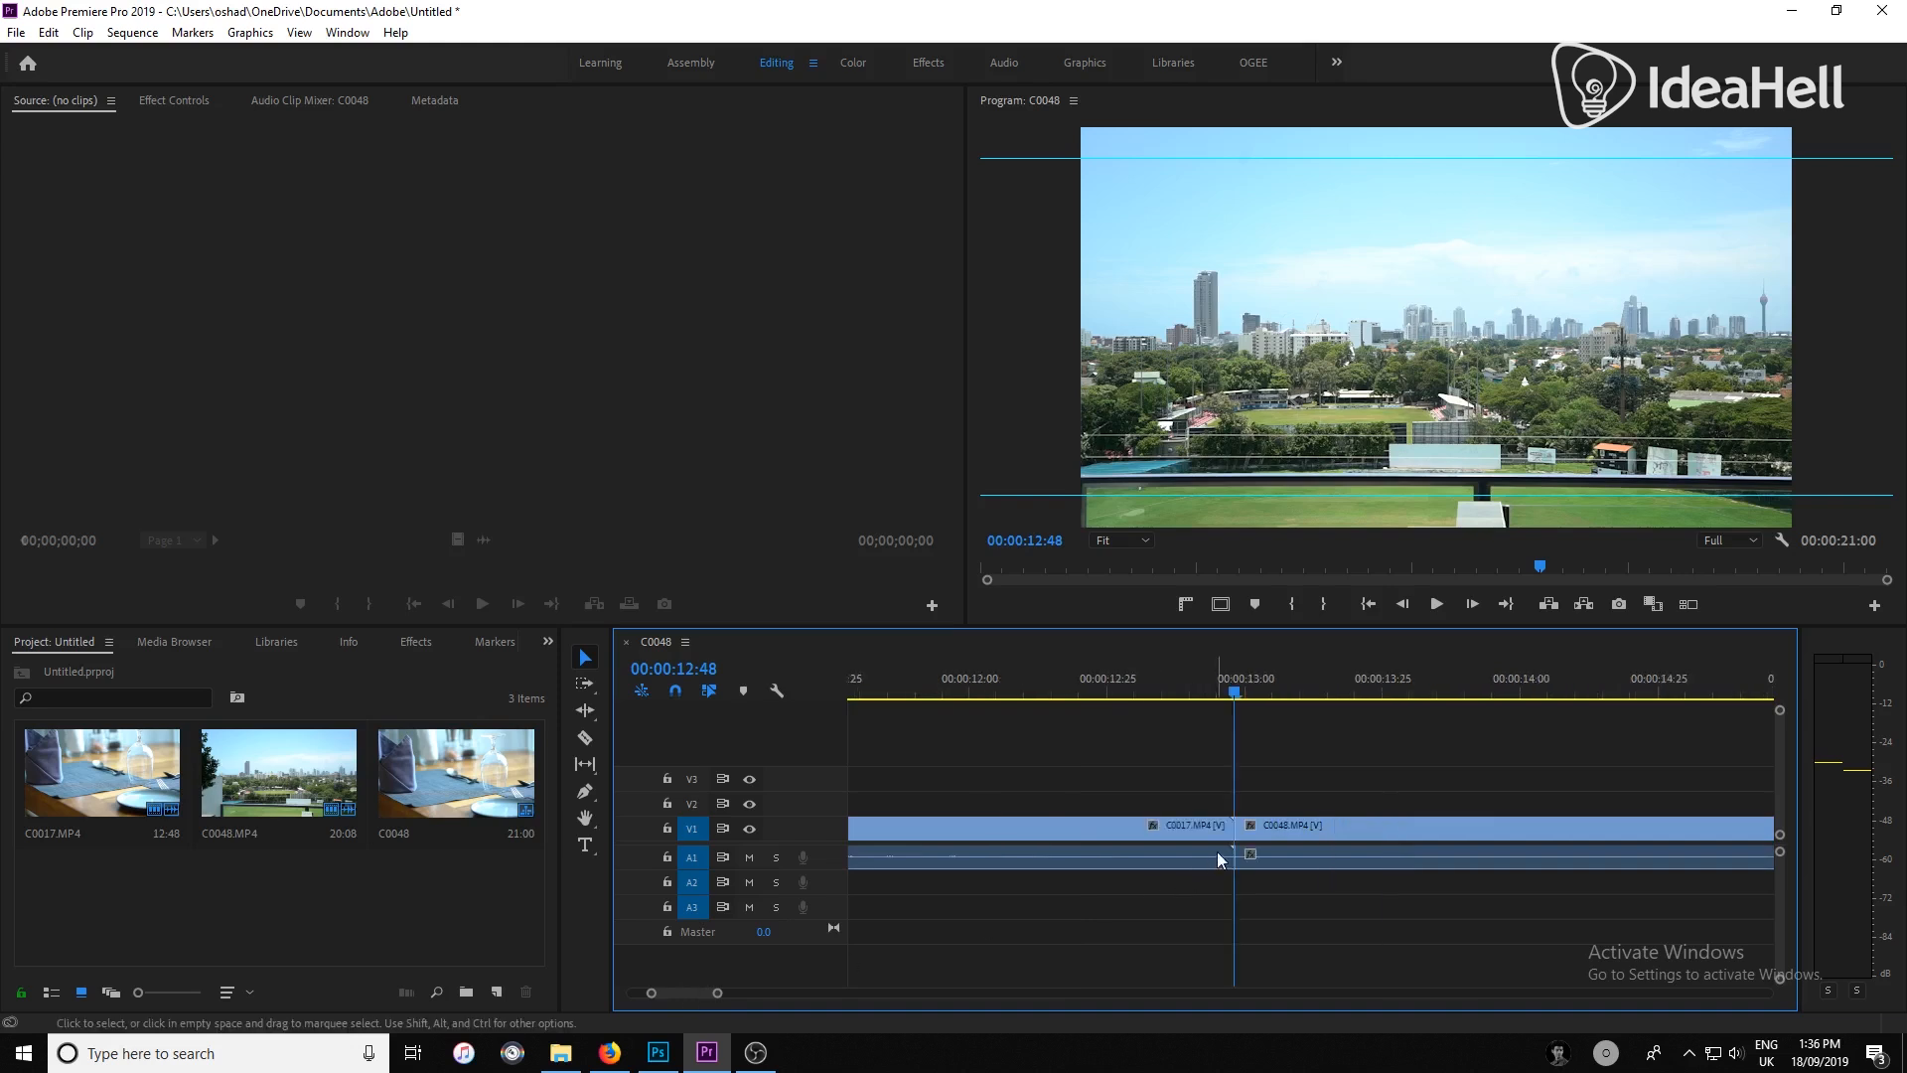
{"action": "left_click", "coordinate": [1124, 695]}
{"action": "left_click_drag", "start_coordinate": [1124, 701], "coordinate": [1238, 701]}
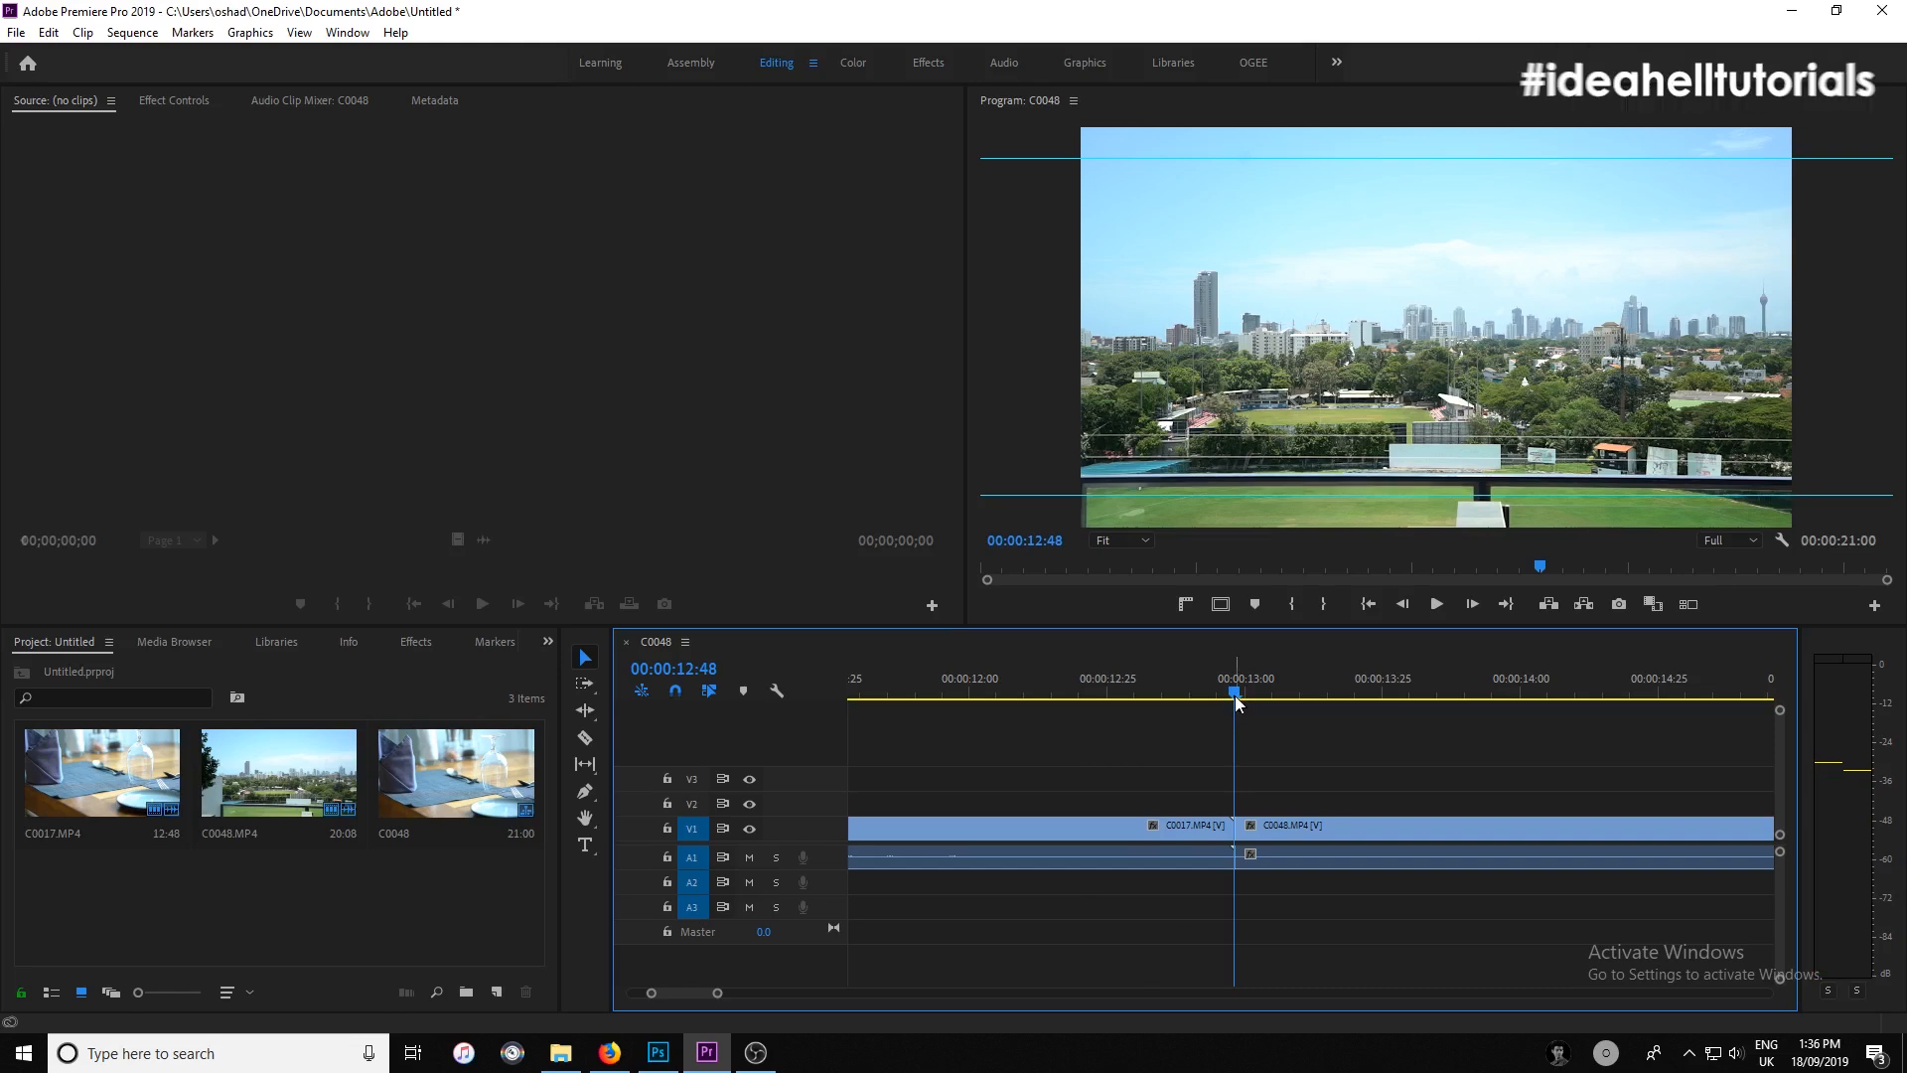
{"action": "key", "text": "shift+Right"}
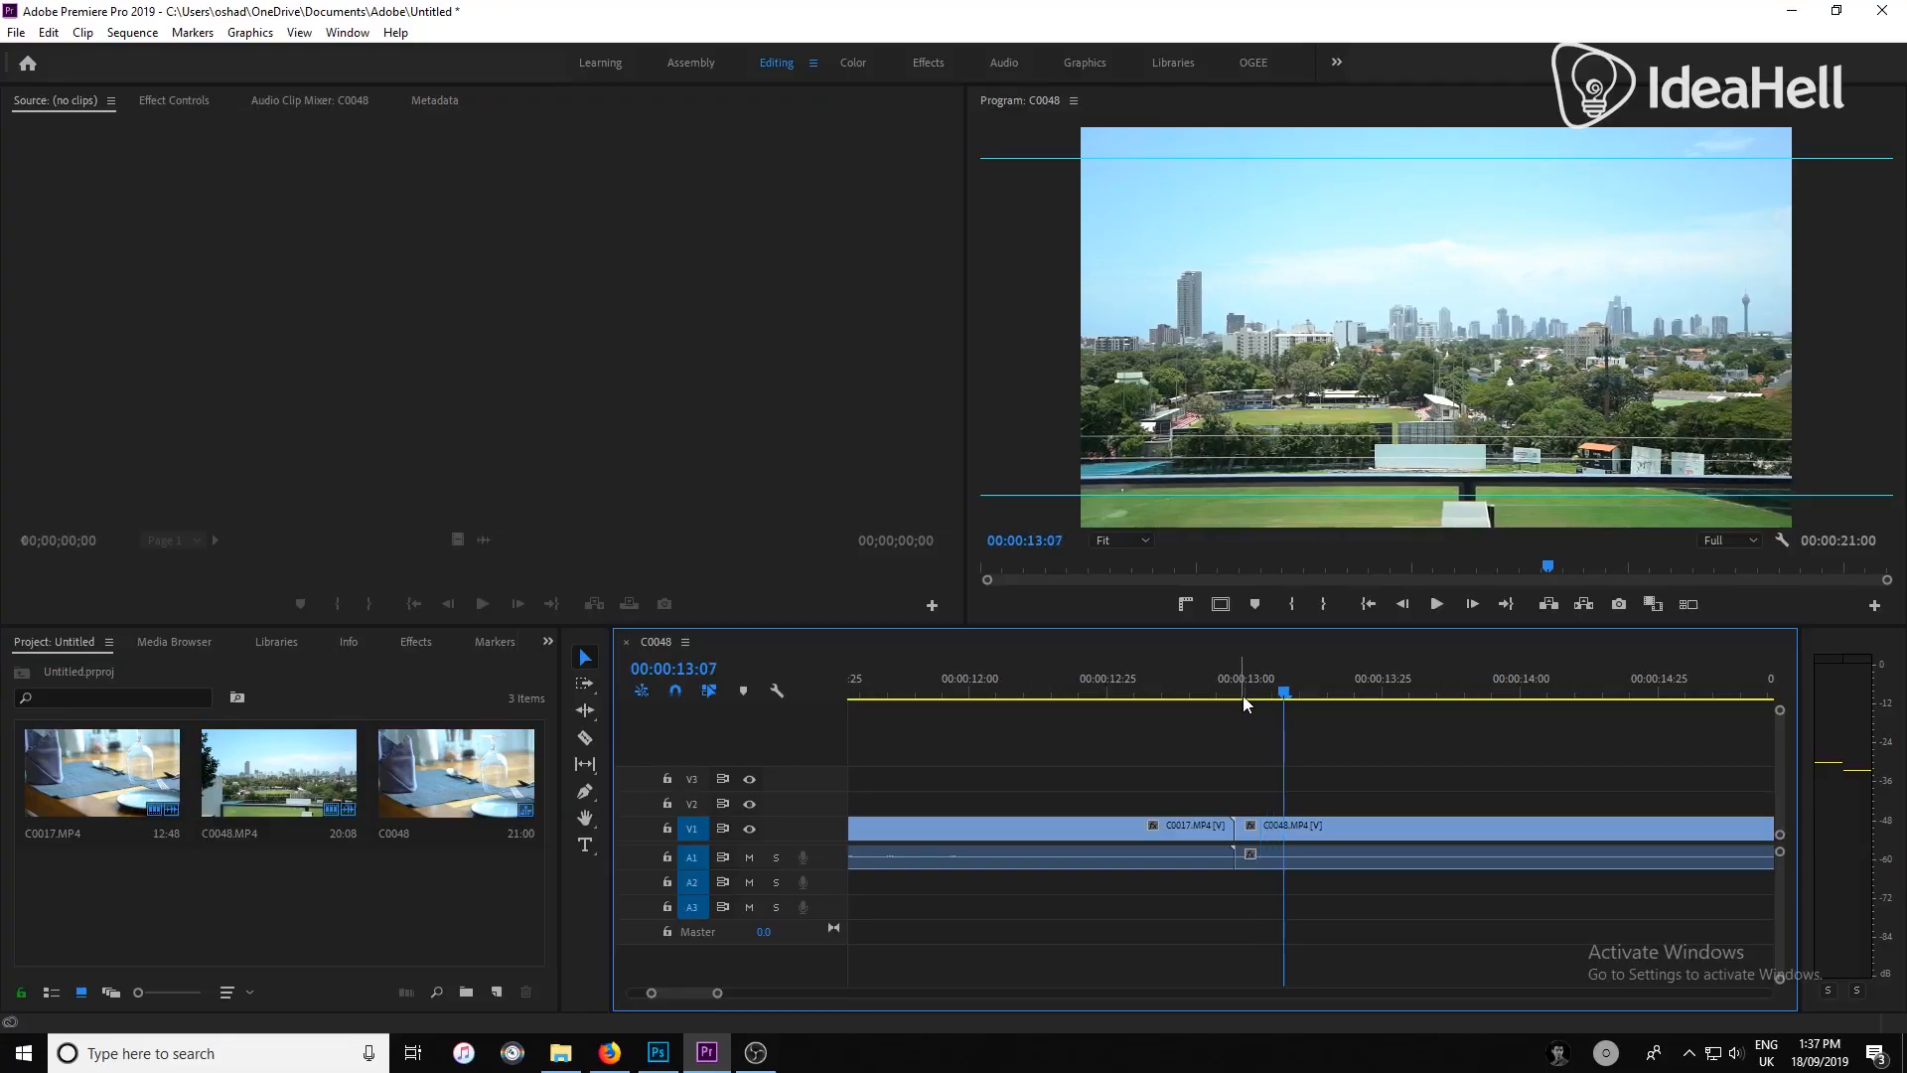
{"action": "left_click_drag", "start_coordinate": [1243, 695], "coordinate": [1235, 695]}
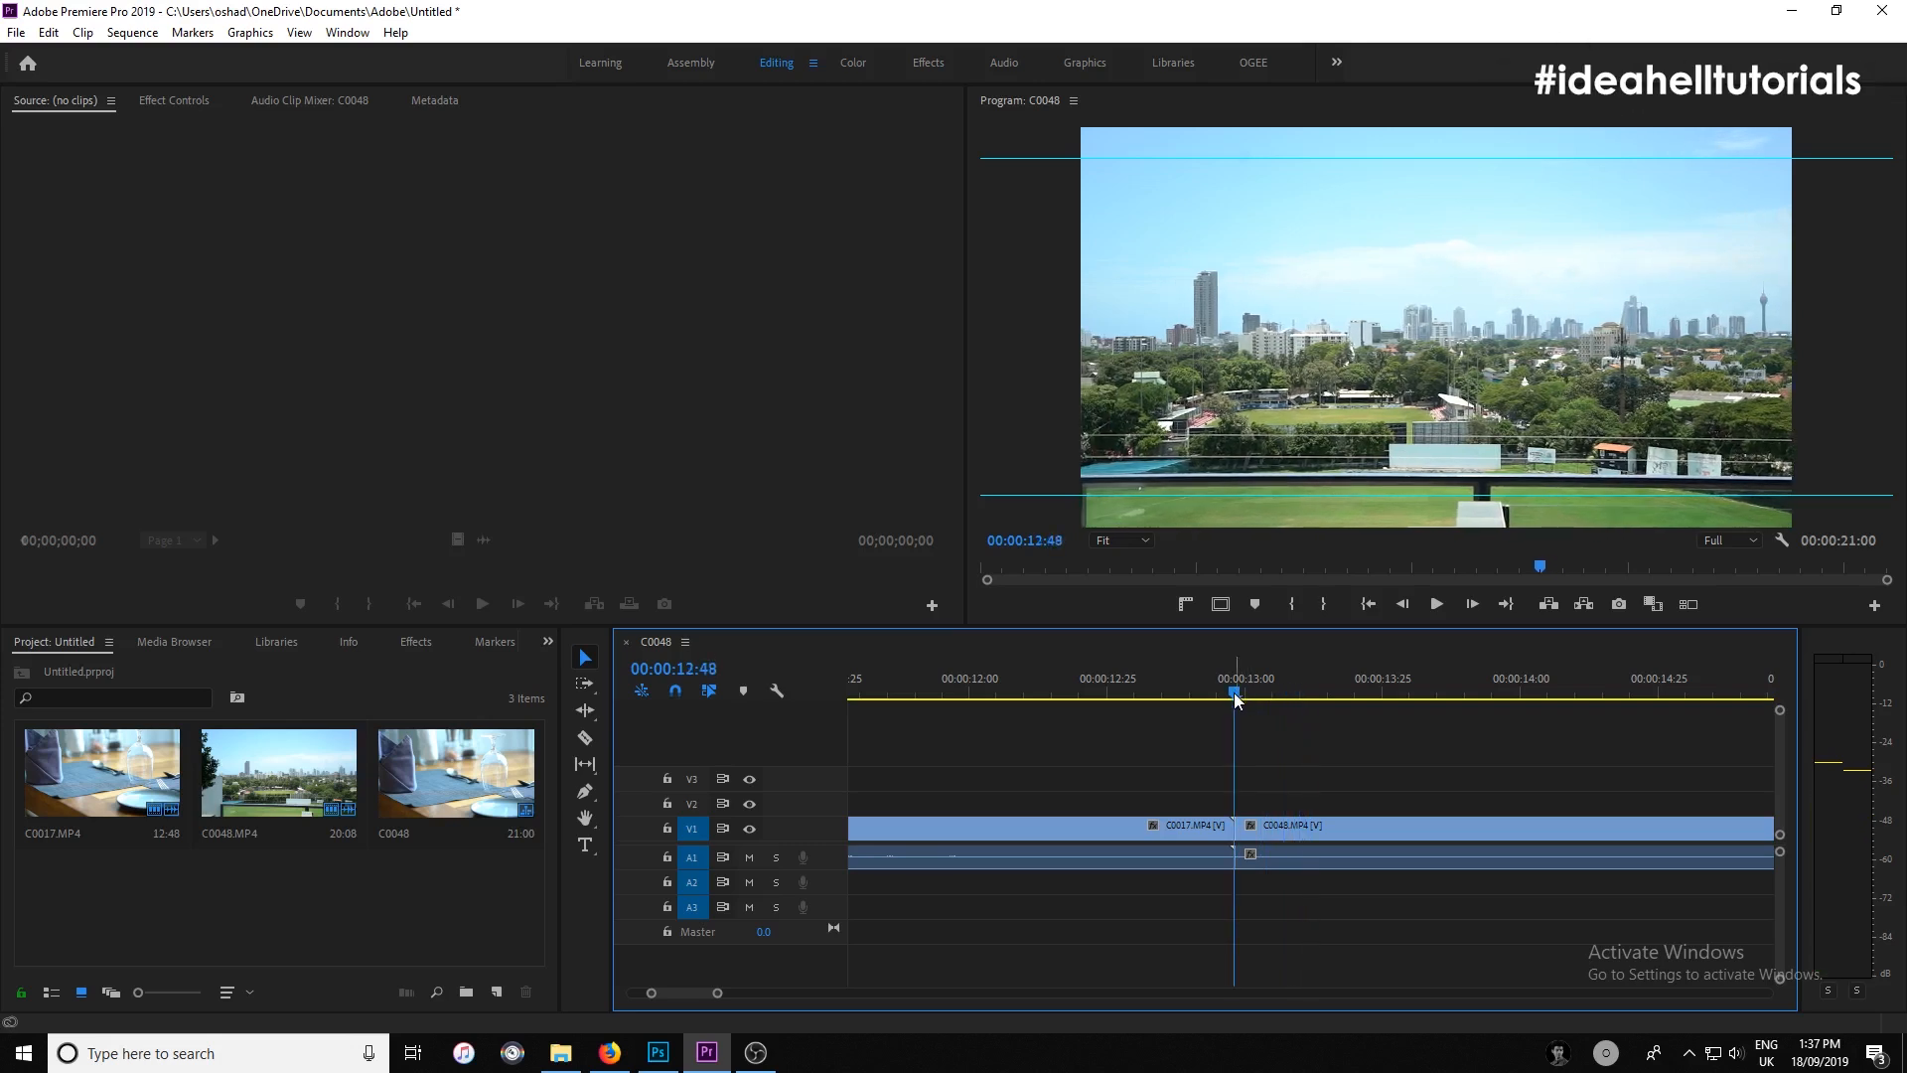
{"action": "key", "text": "space"}
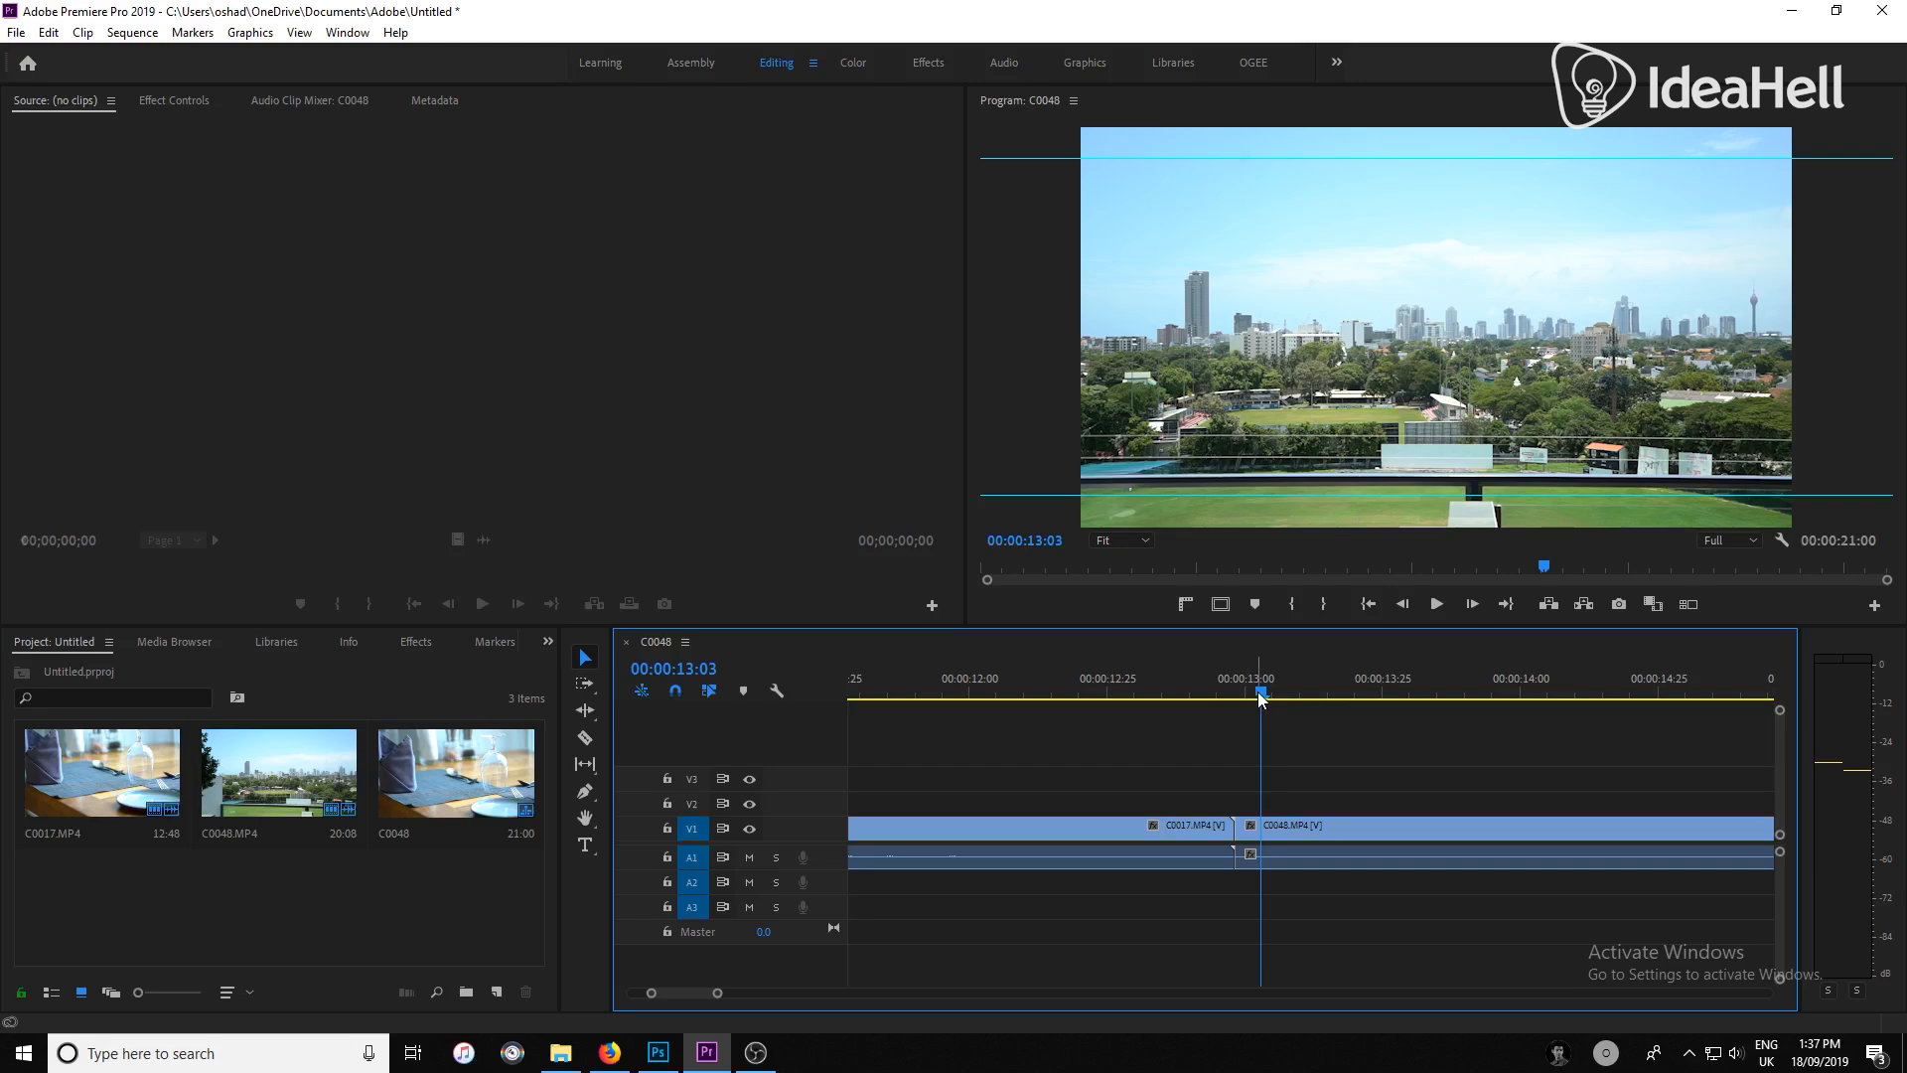
{"action": "left_click", "coordinate": [585, 737]}
{"action": "left_click", "coordinate": [1262, 829]}
Split the C0017.MP4 clip at 00:00:12:43, five frames before its cut with C0048.MP4, and return to the Selection tool
{"action": "left_click_drag", "start_coordinate": [1223, 697], "coordinate": [1236, 696]}
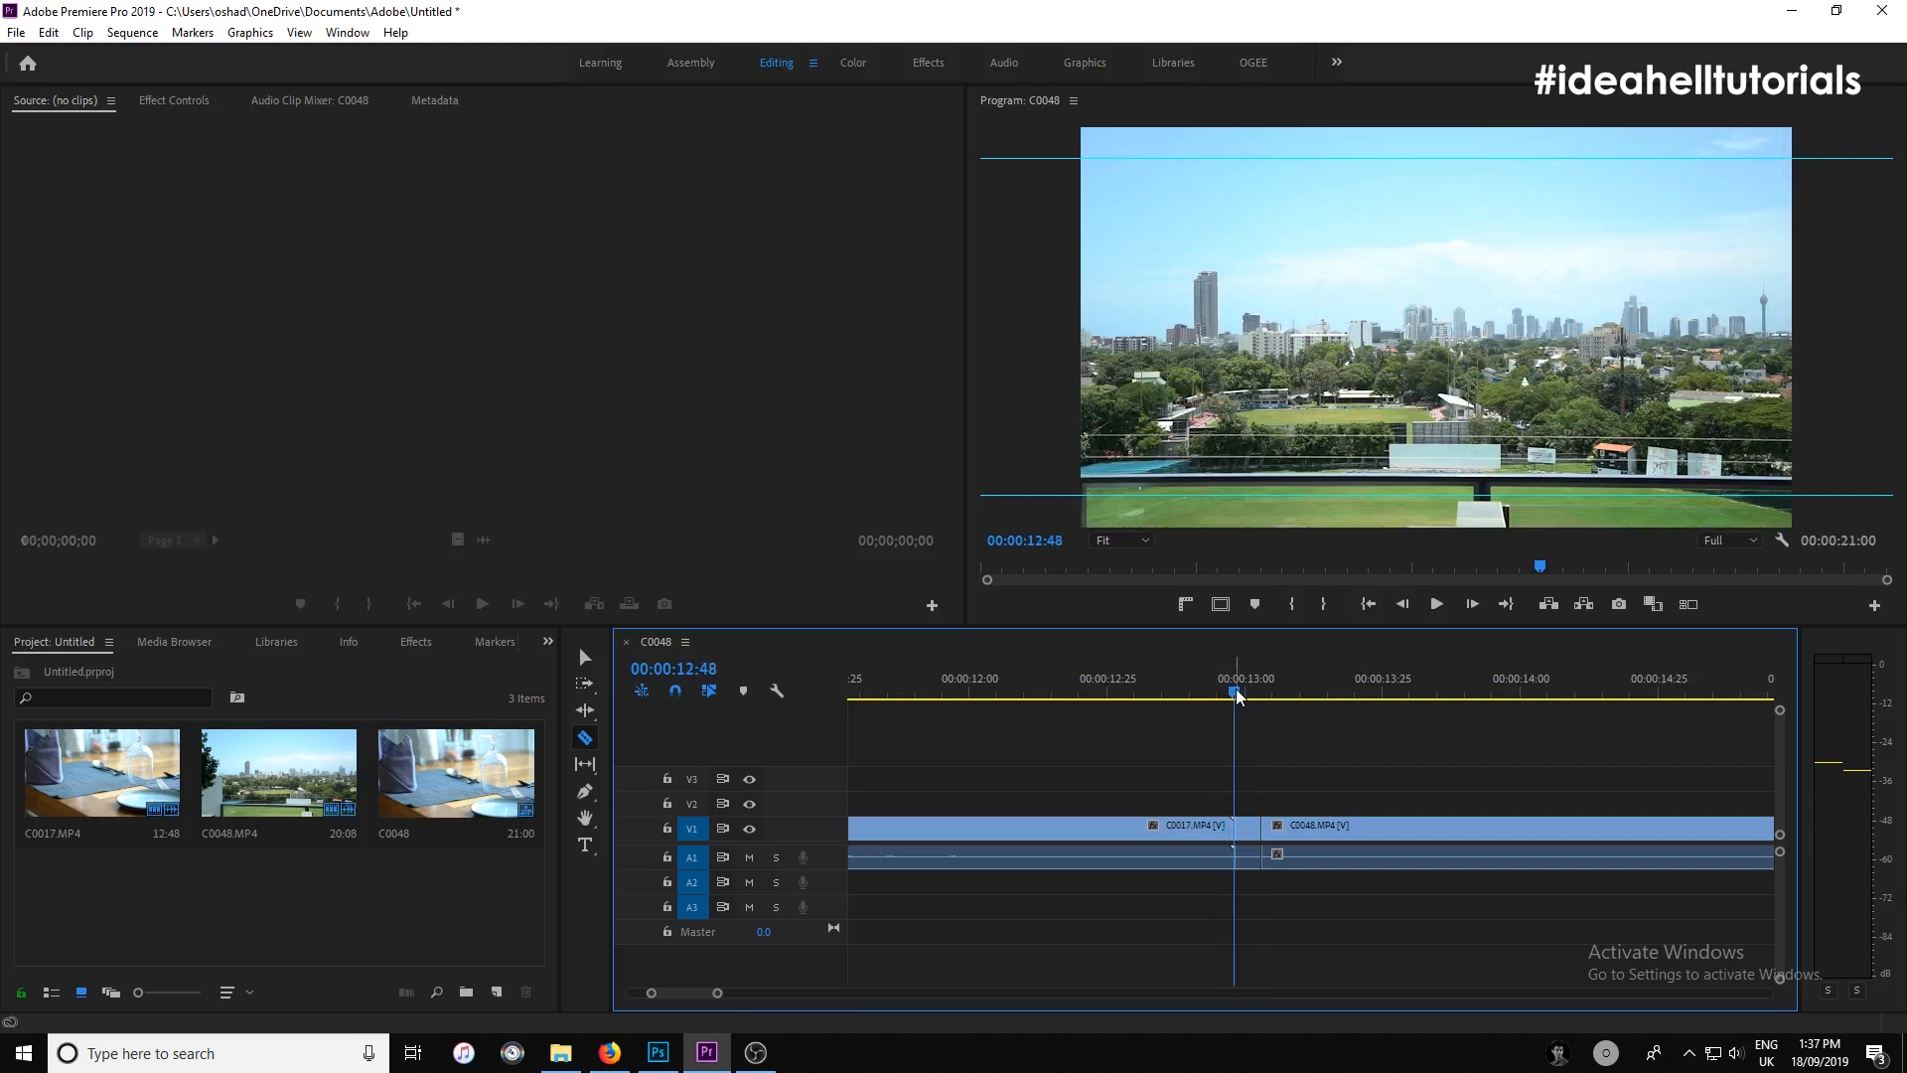
{"action": "key", "text": "shift+Left"}
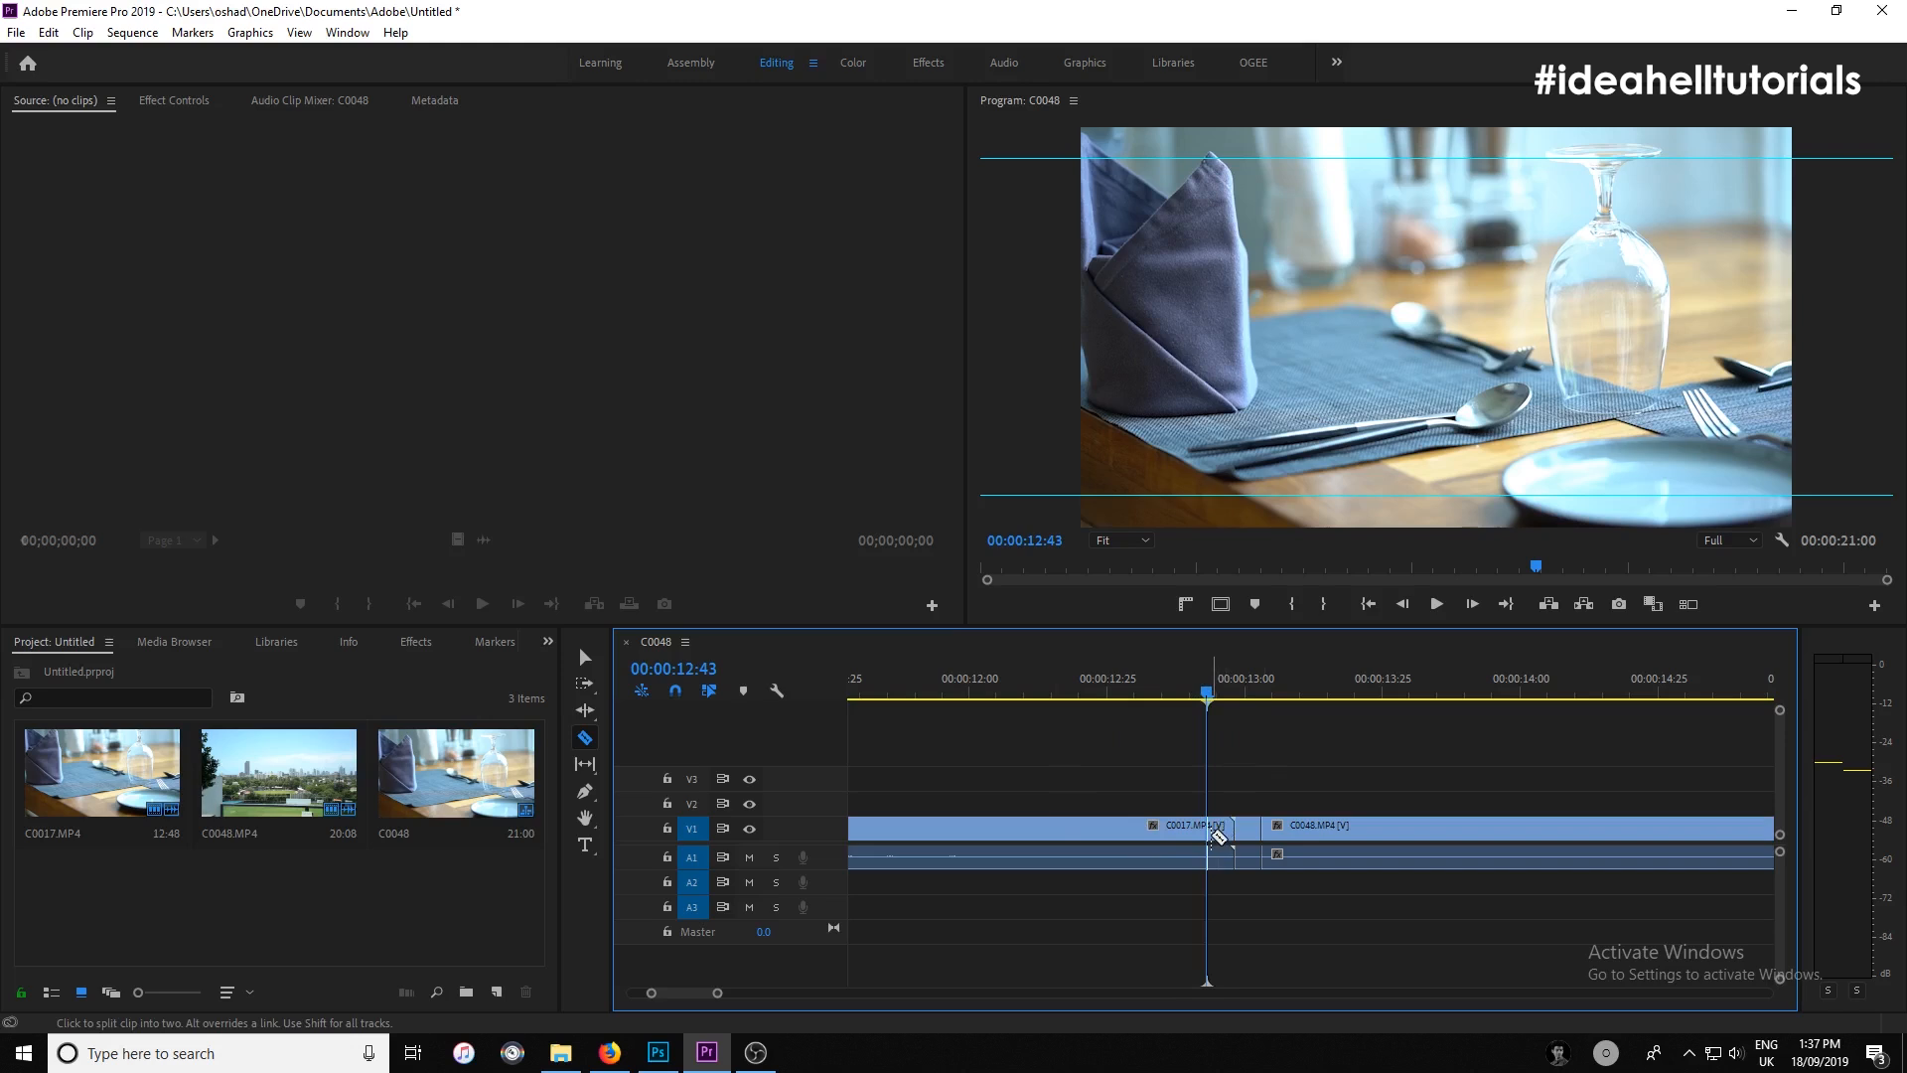
{"action": "left_click", "coordinate": [1212, 832]}
{"action": "left_click_drag", "start_coordinate": [1211, 695], "coordinate": [1172, 699]}
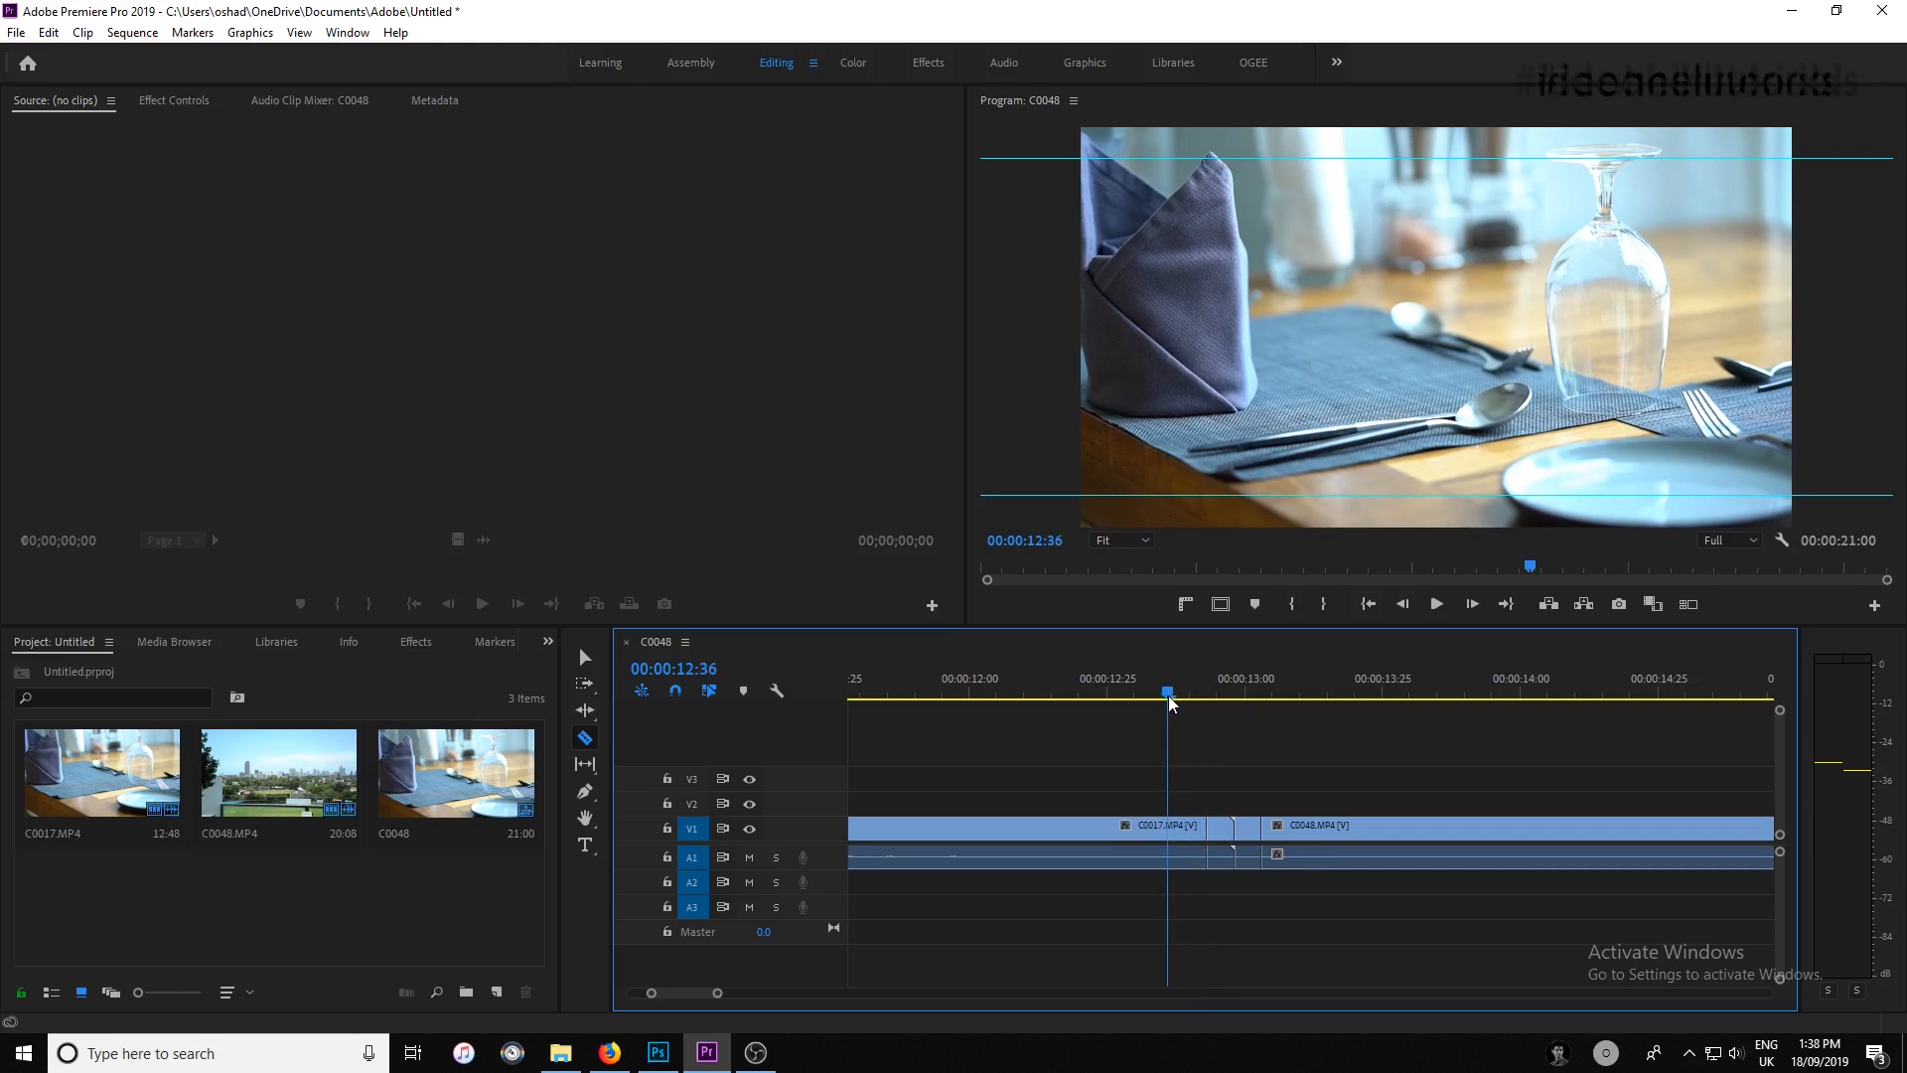
{"action": "key", "text": "v"}
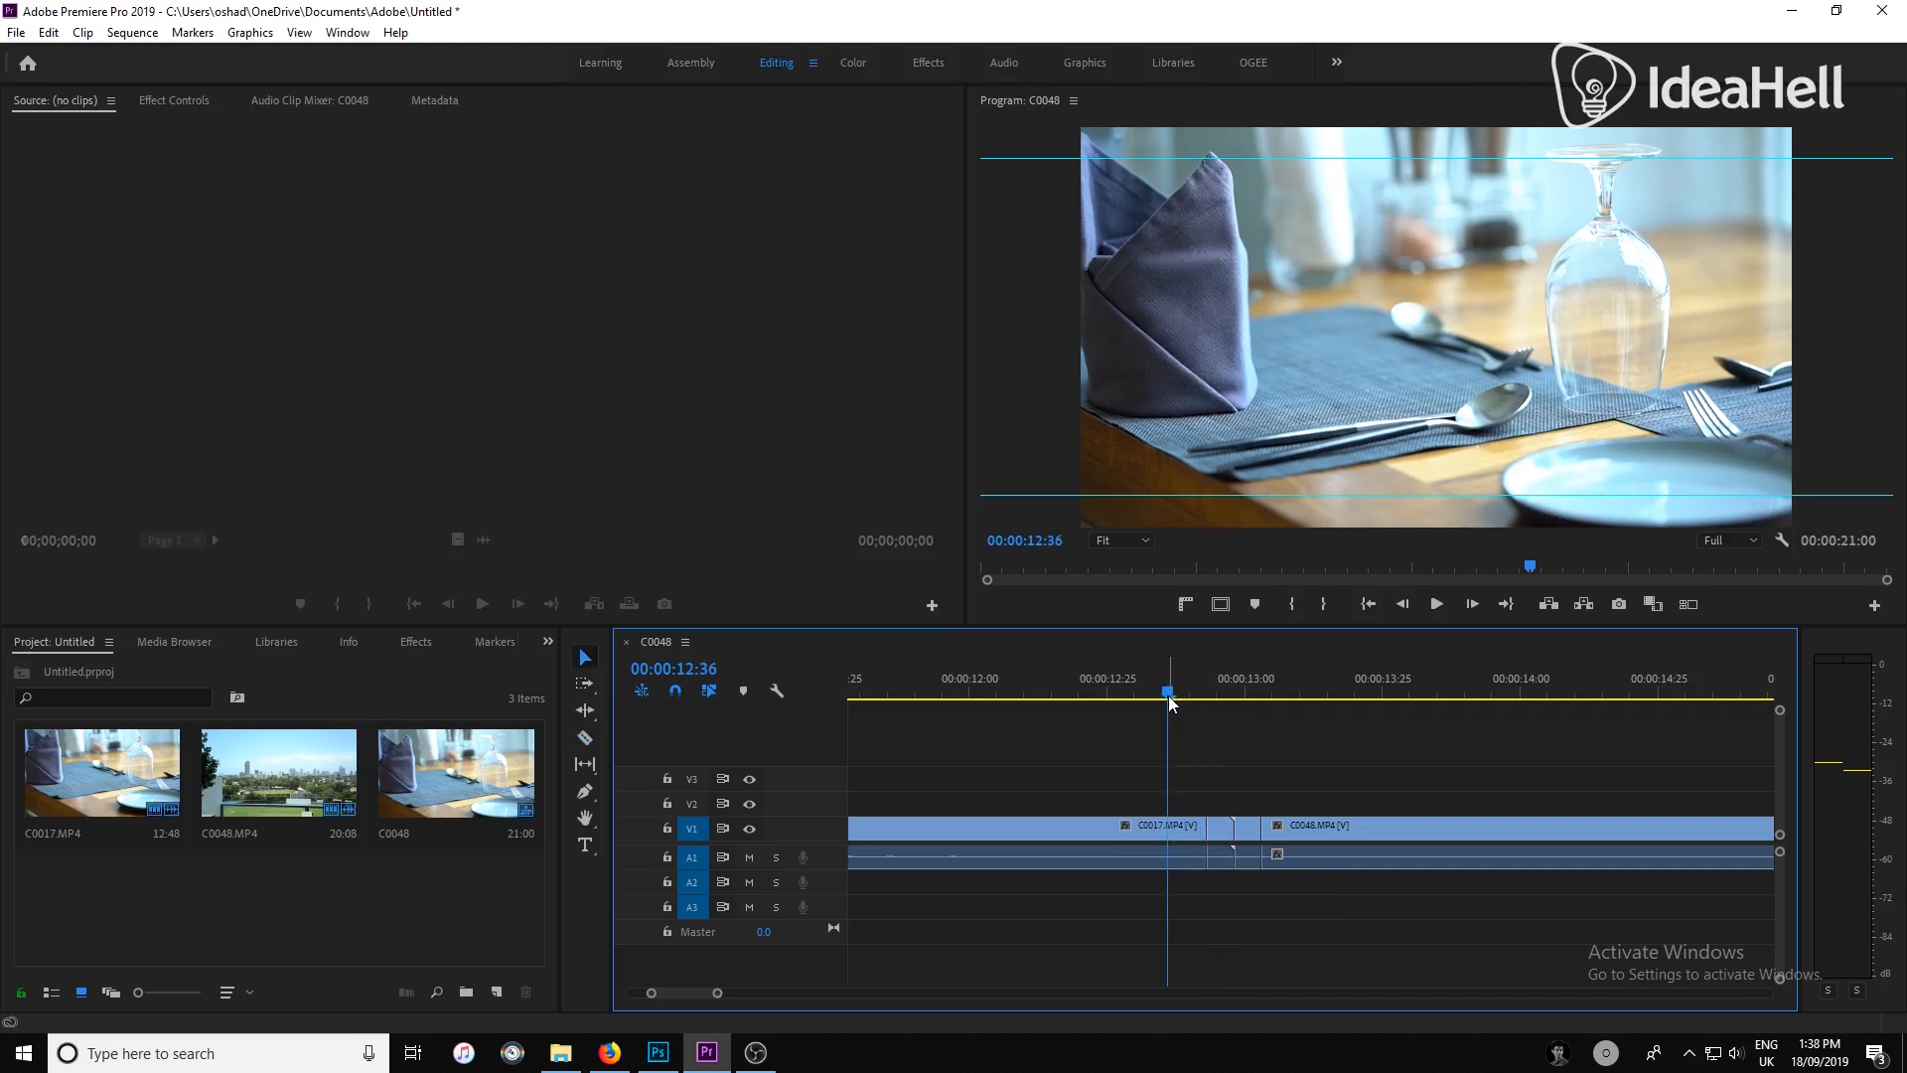
{"action": "mouse_move", "coordinate": [1177, 693]}
{"action": "left_mouse_down"}
{"action": "mouse_move", "coordinate": [1255, 700]}
{"action": "mouse_move", "coordinate": [1184, 705]}
{"action": "left_mouse_up"}
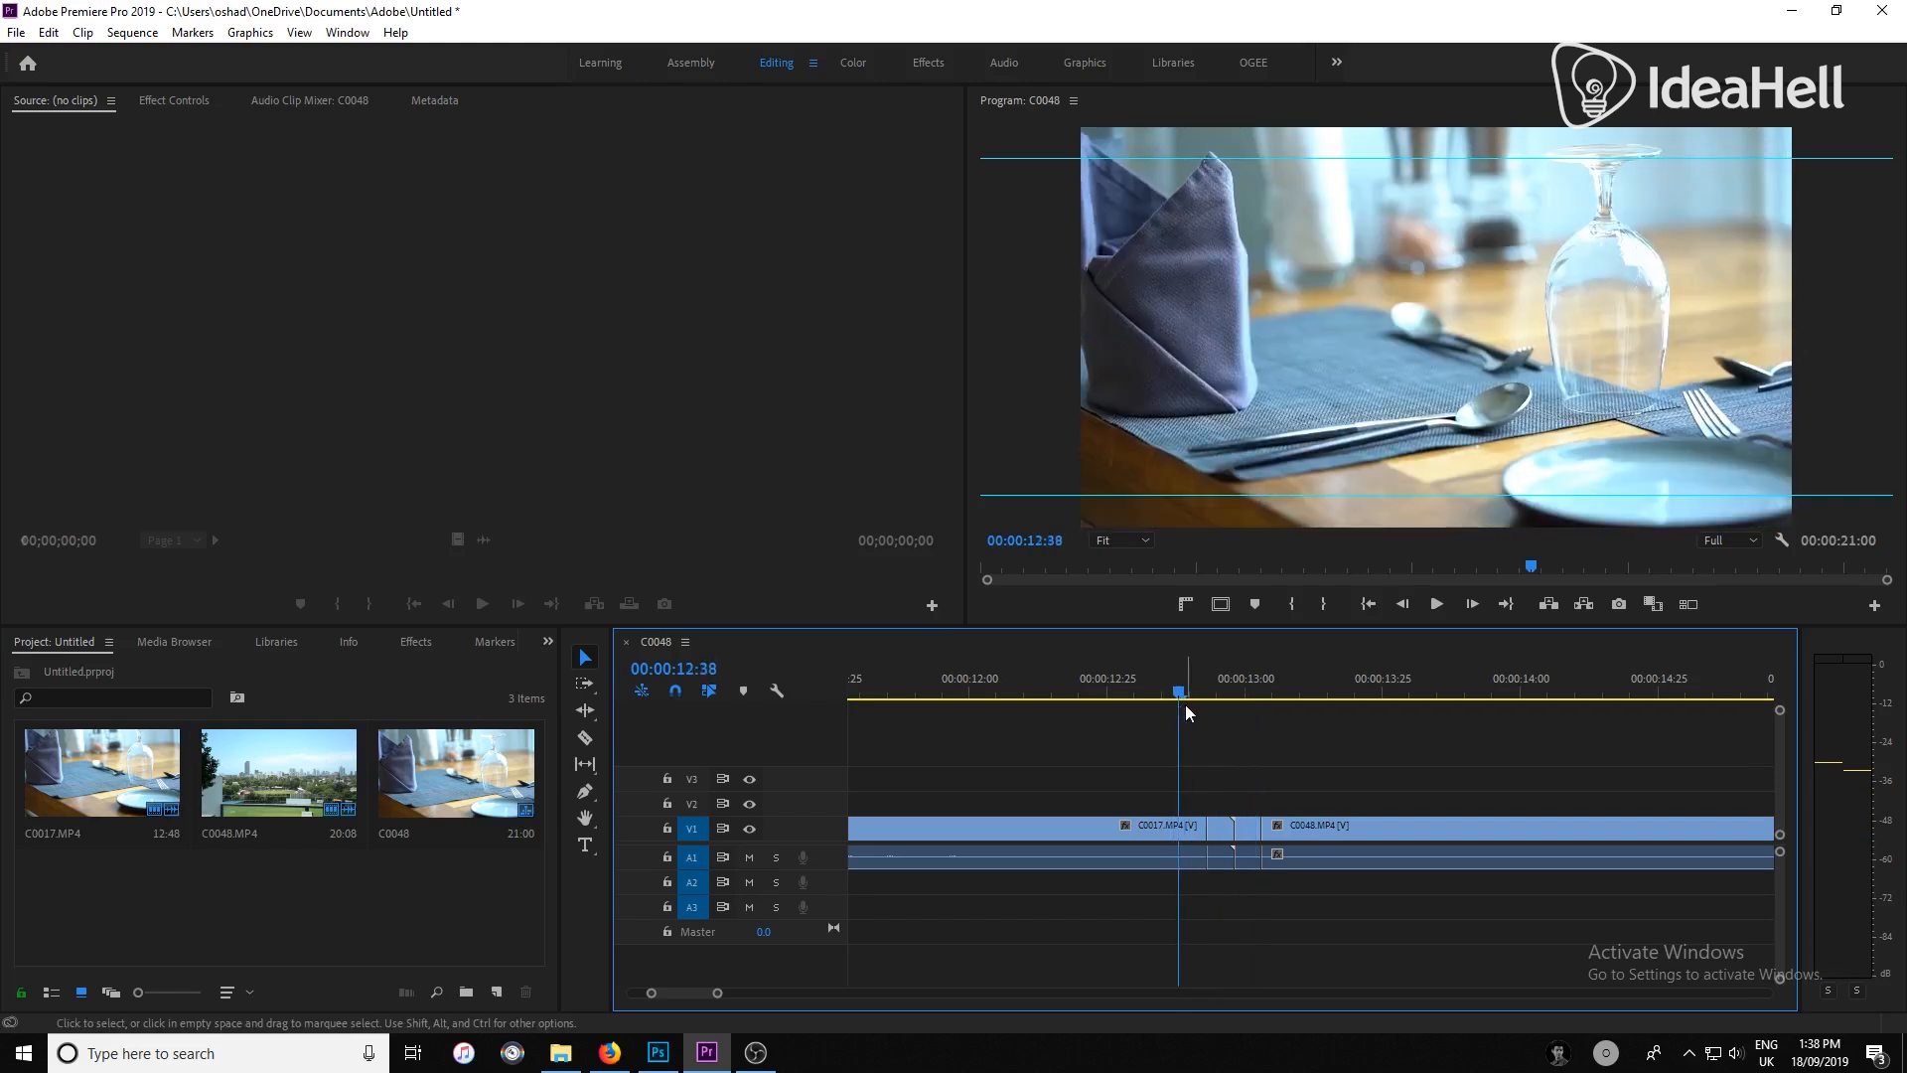
{"action": "left_click", "coordinate": [1250, 825]}
{"action": "left_click", "coordinate": [1215, 825]}
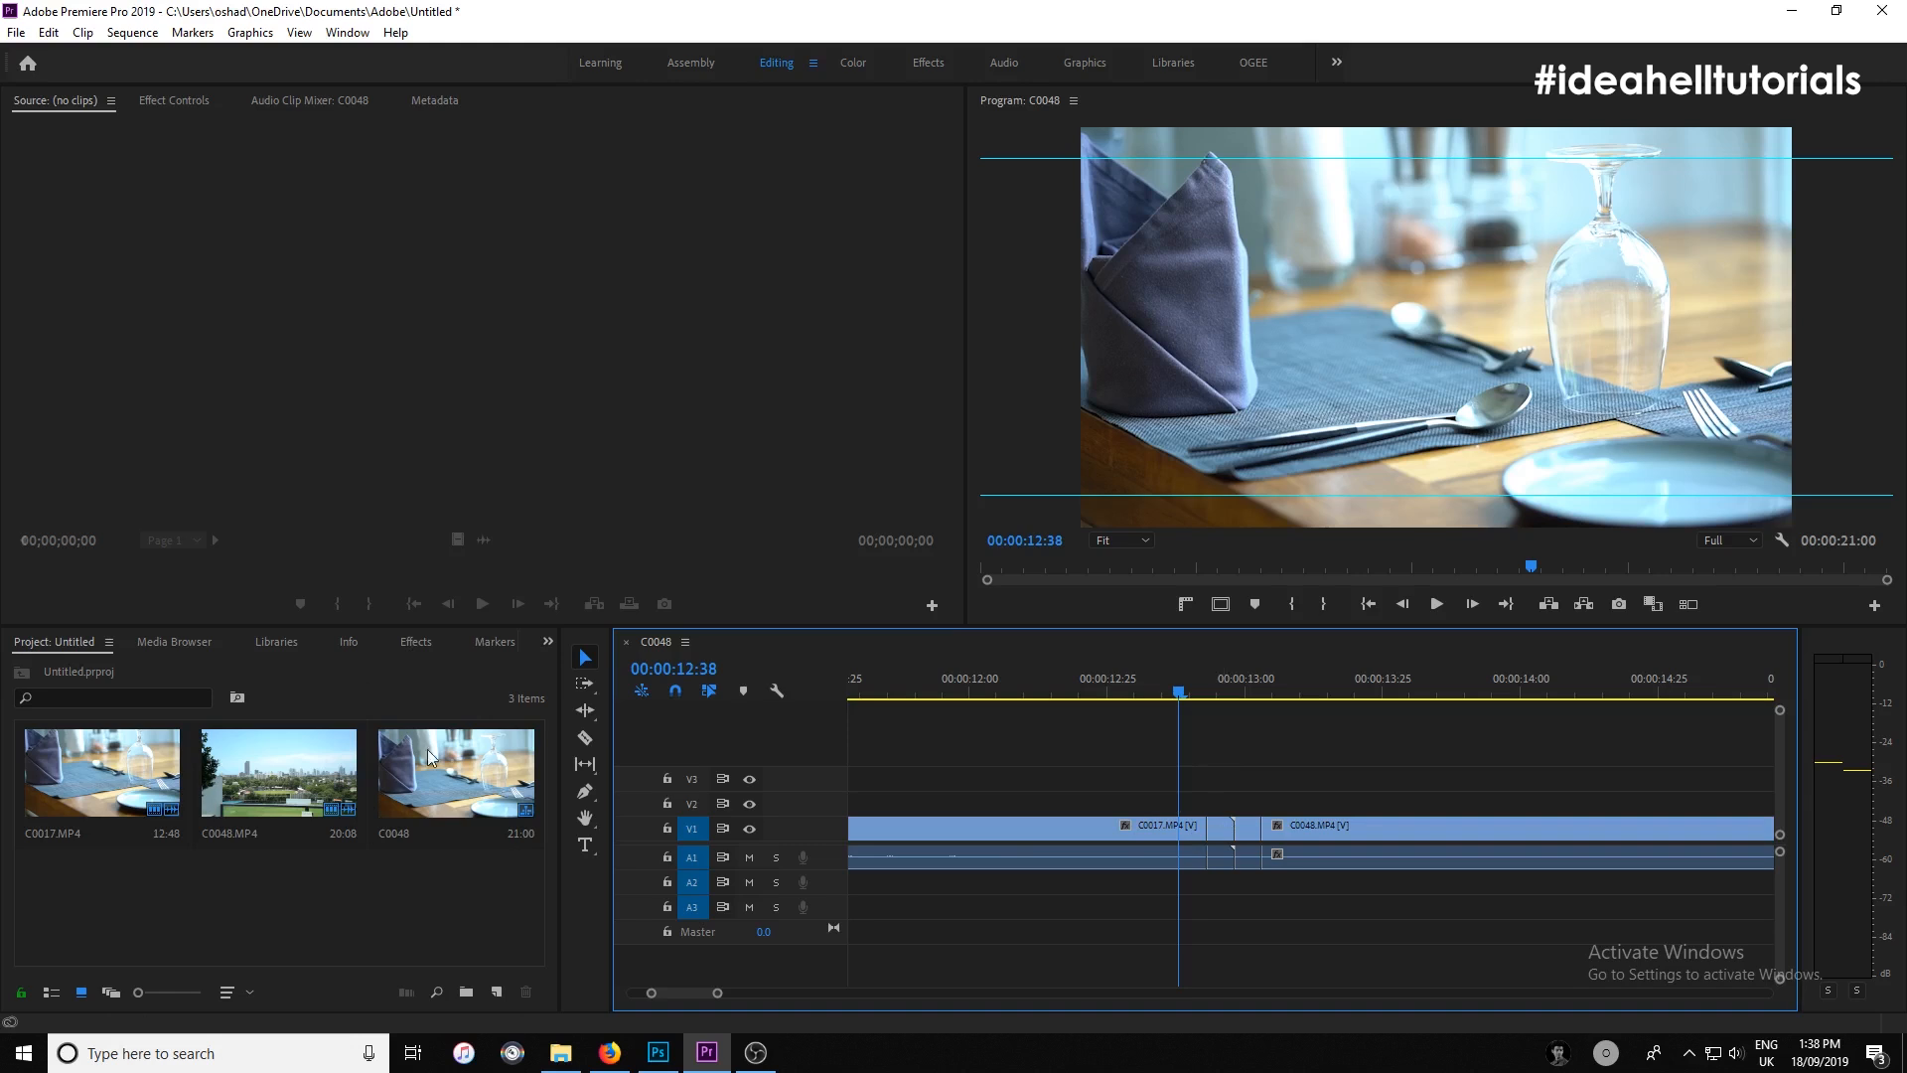
Show the list of available effects and presets
{"action": "left_click", "coordinate": [414, 644]}
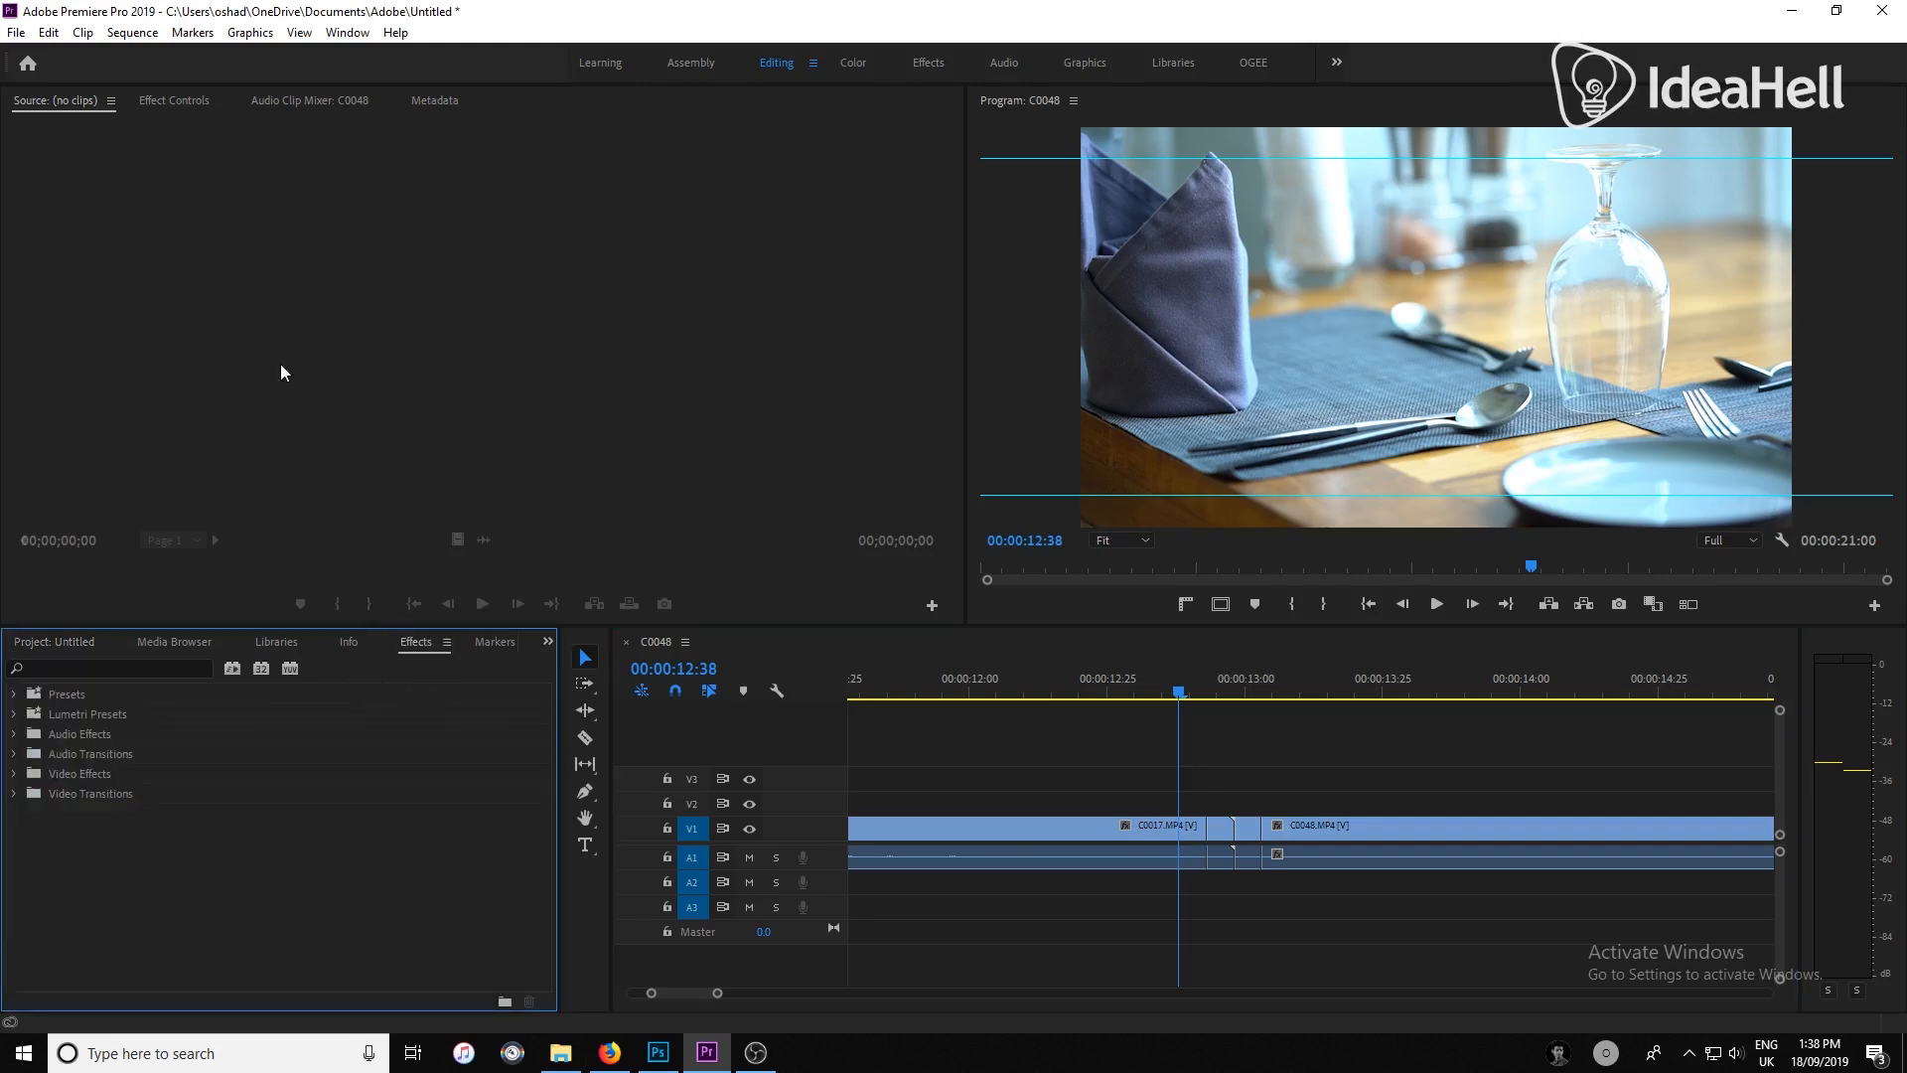
{"action": "left_click", "coordinate": [347, 34]}
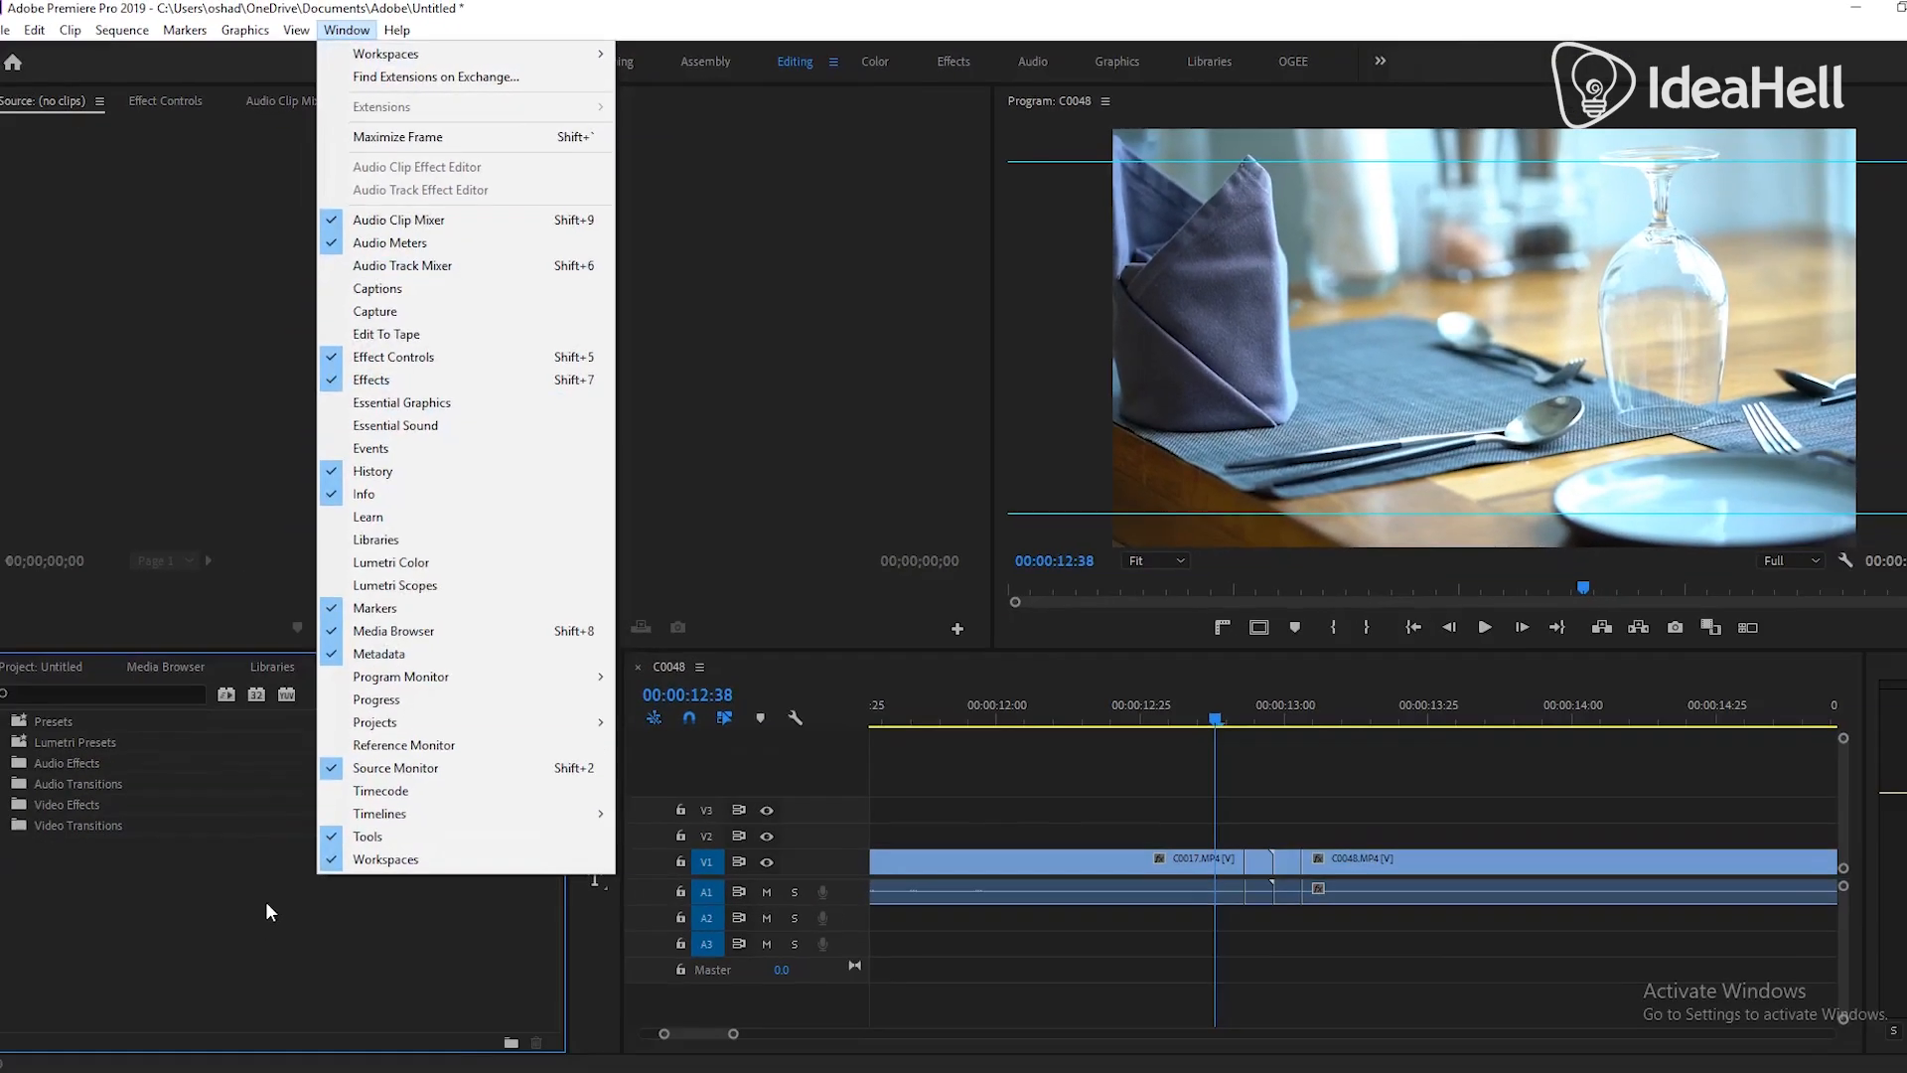
{"action": "left_click", "coordinate": [357, 579]}
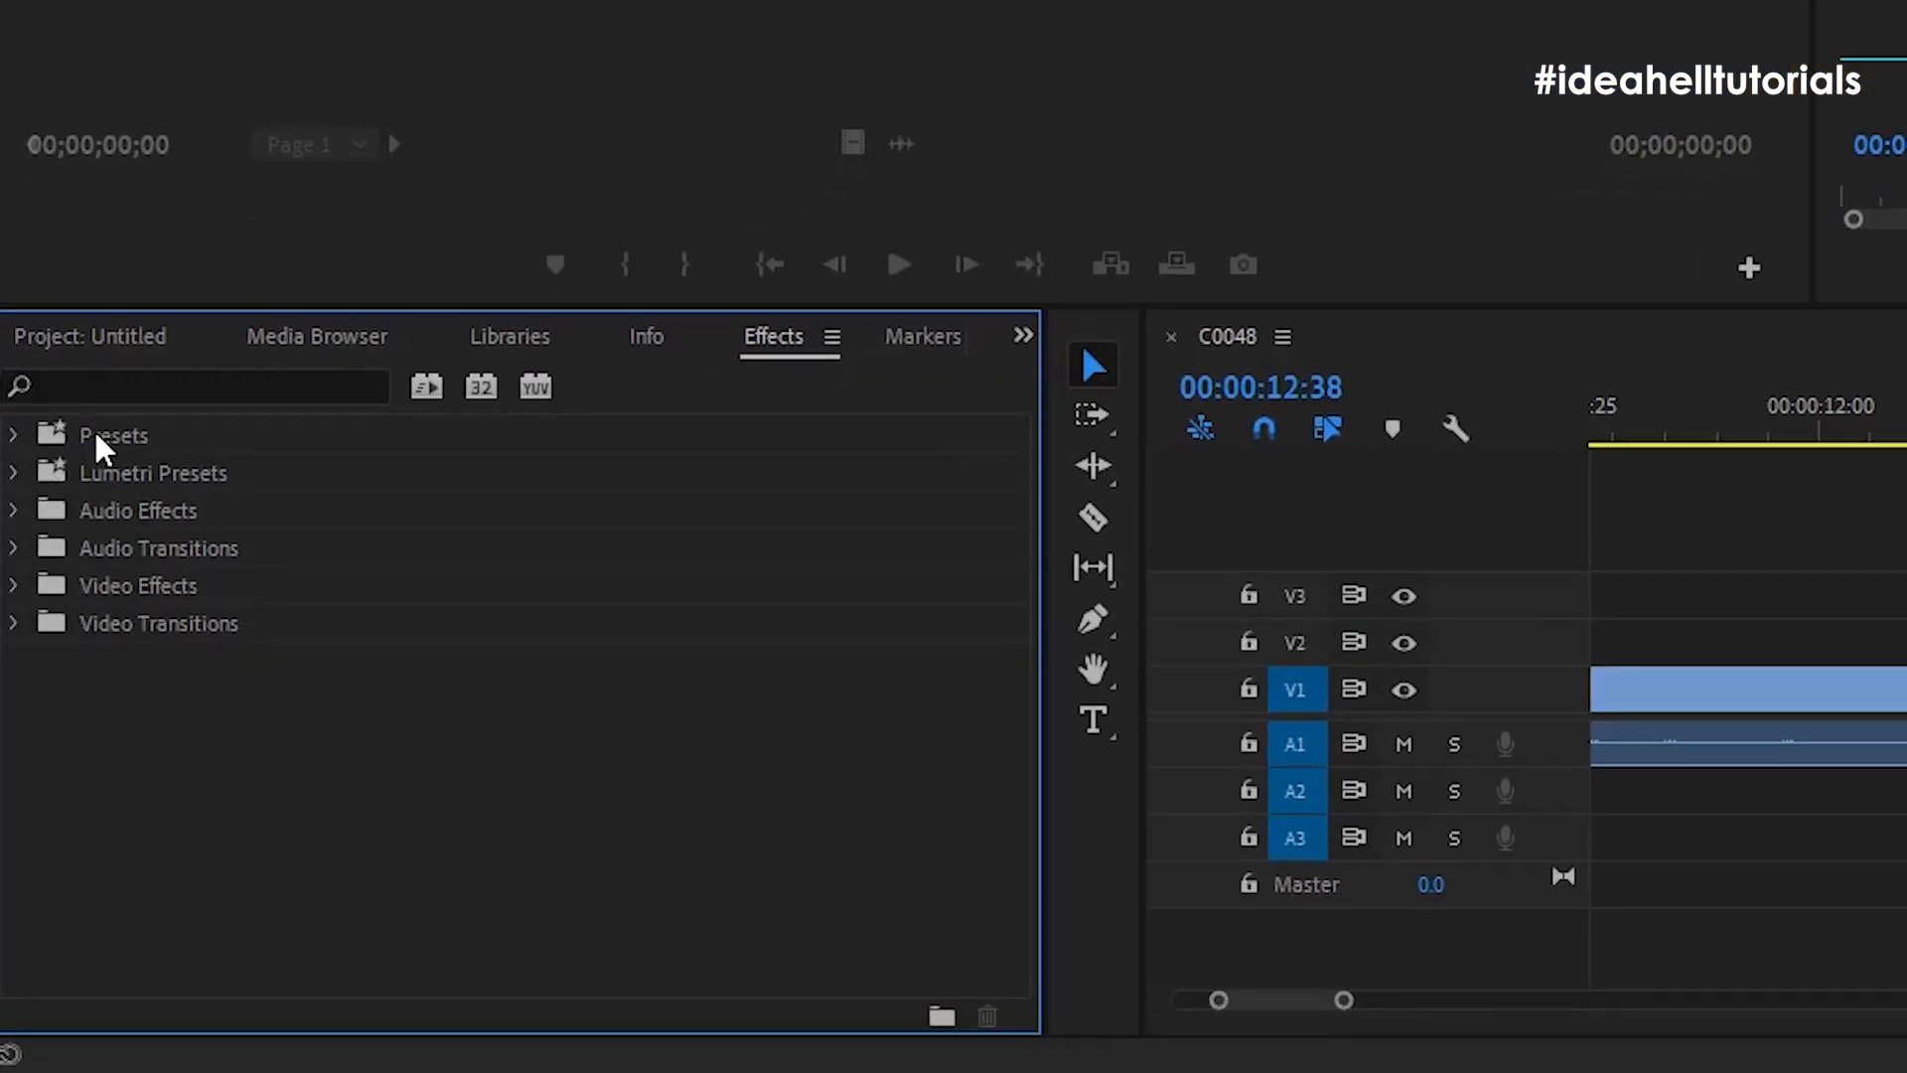
Import the preset file "AKV BUMPS SHAKES QUAKES Sample Pack" from the AKV-FREE-BUMPS-SHAKES-QUAKES- folder on the Desktop
{"action": "left_click", "coordinate": [57, 694]}
{"action": "right_click", "coordinate": [101, 447]}
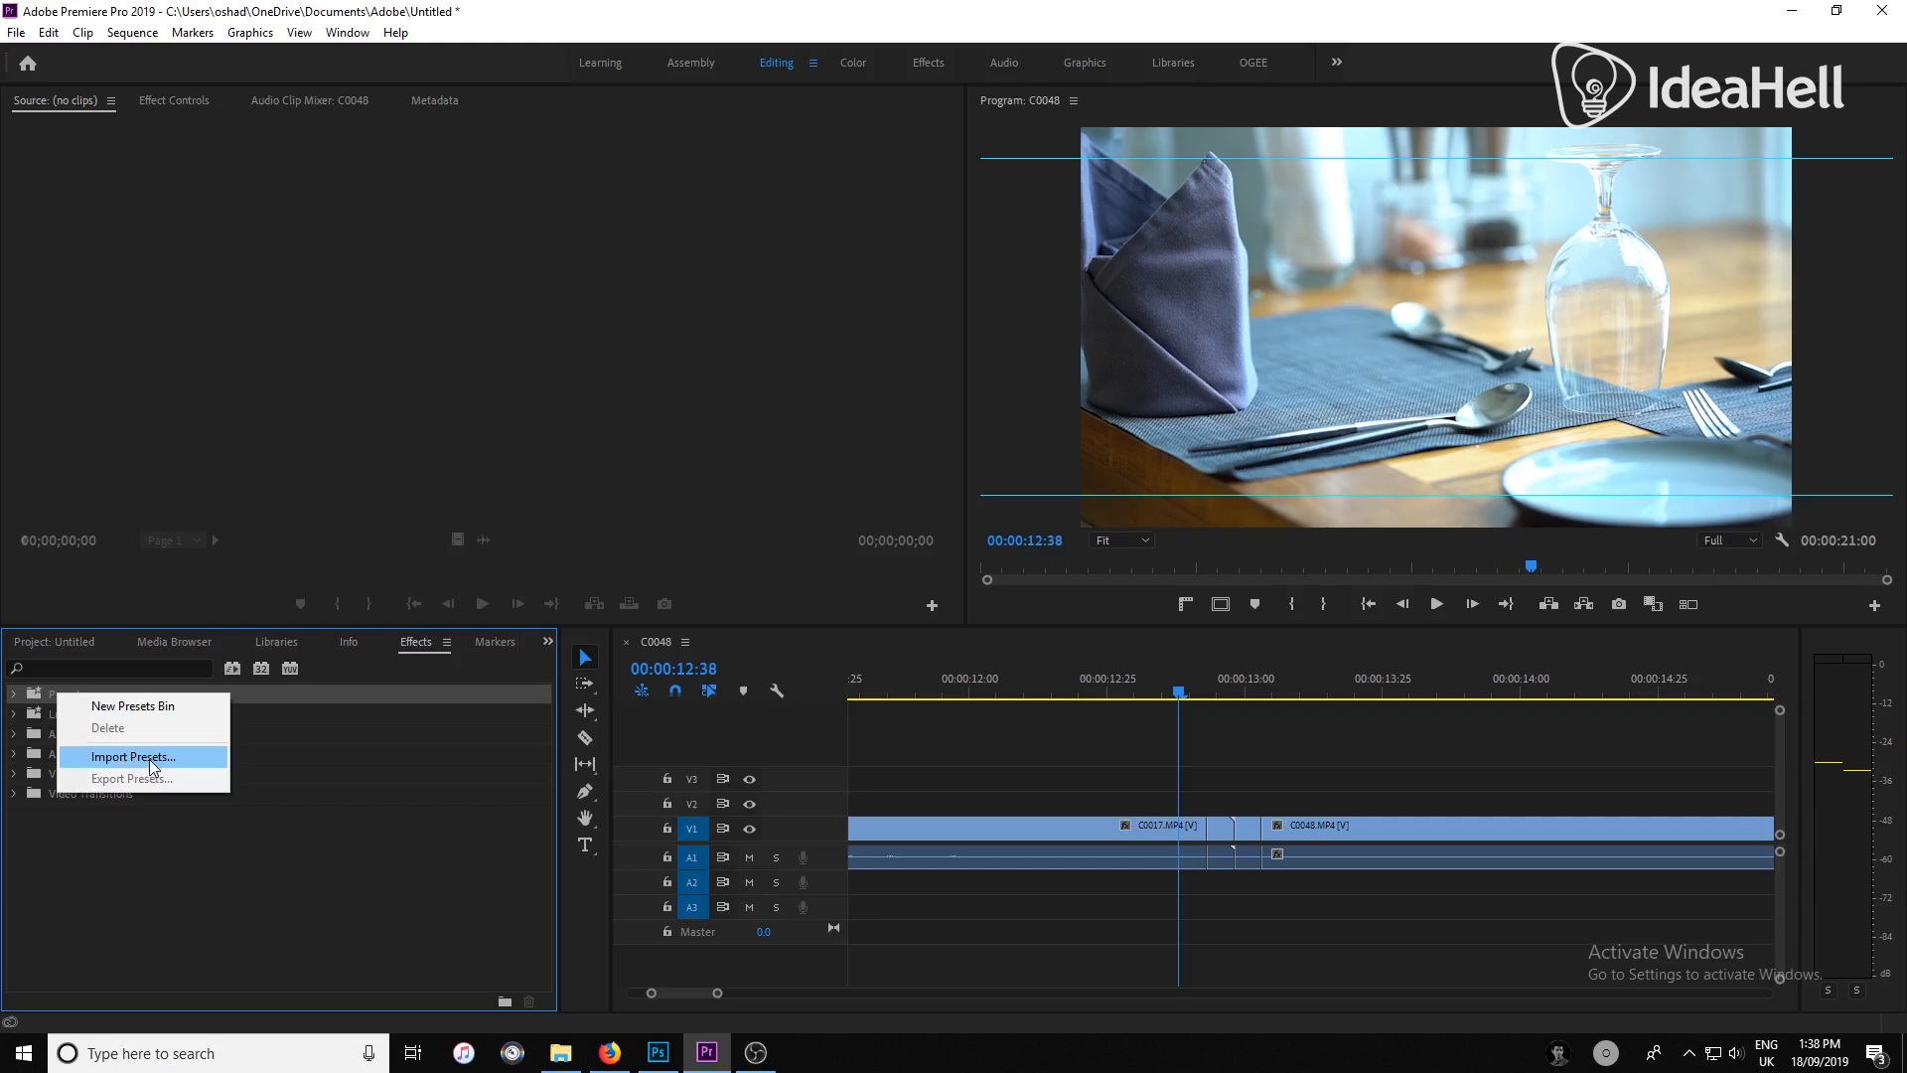
{"action": "left_click", "coordinate": [149, 759]}
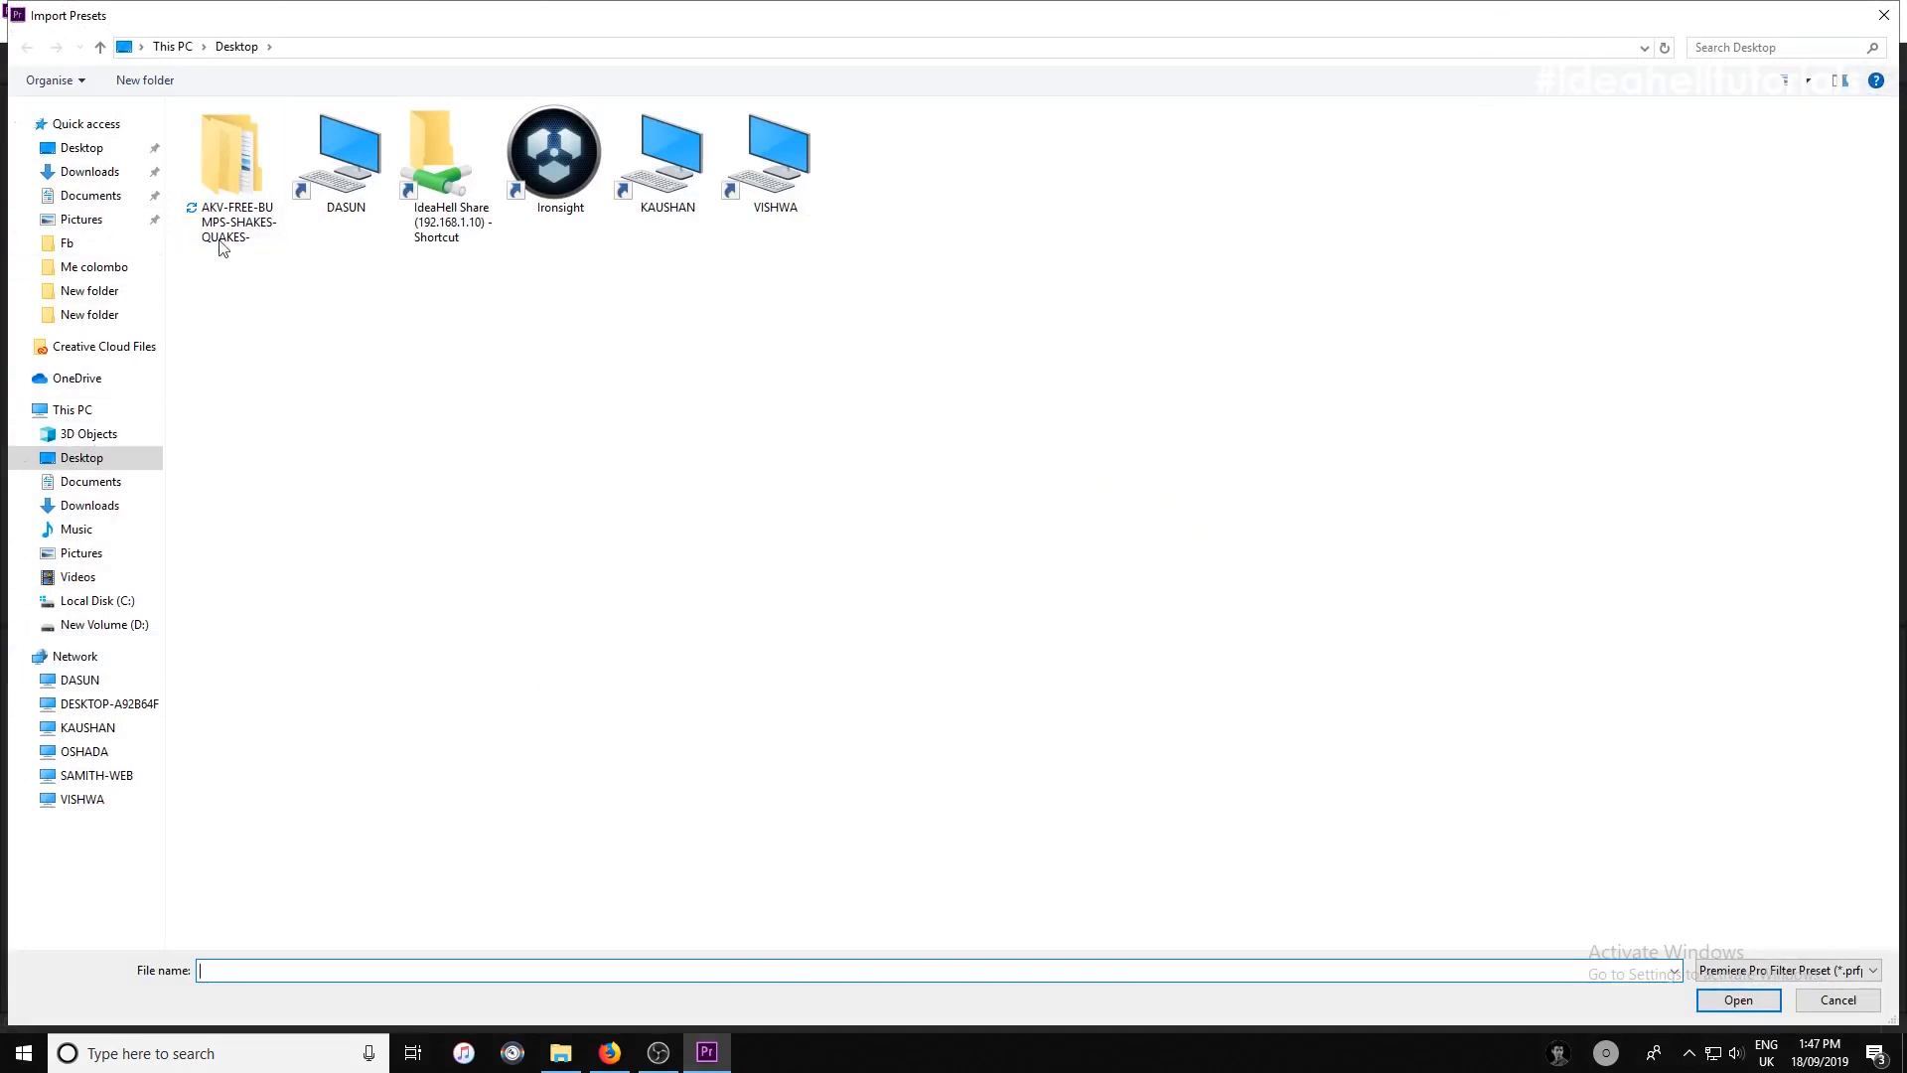
{"action": "double_click", "coordinate": [229, 204]}
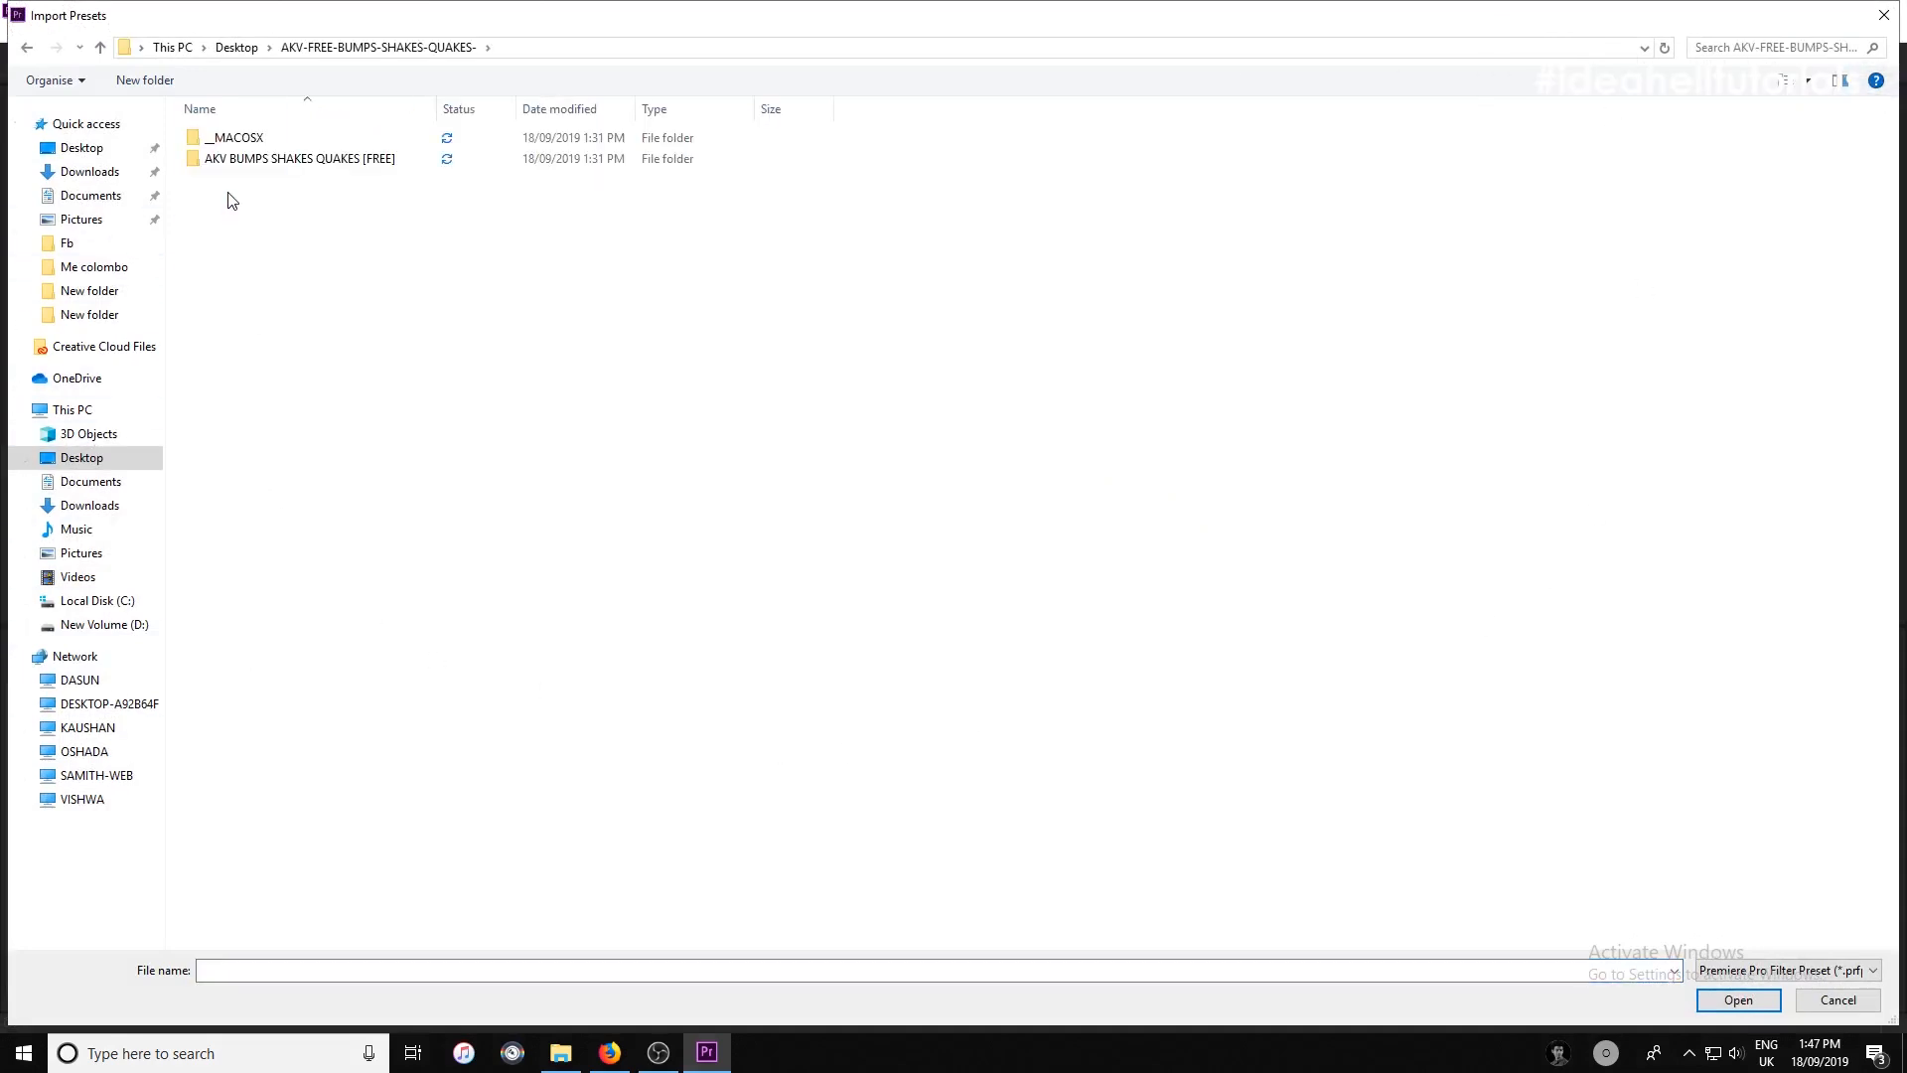
{"action": "double_click", "coordinate": [251, 161]}
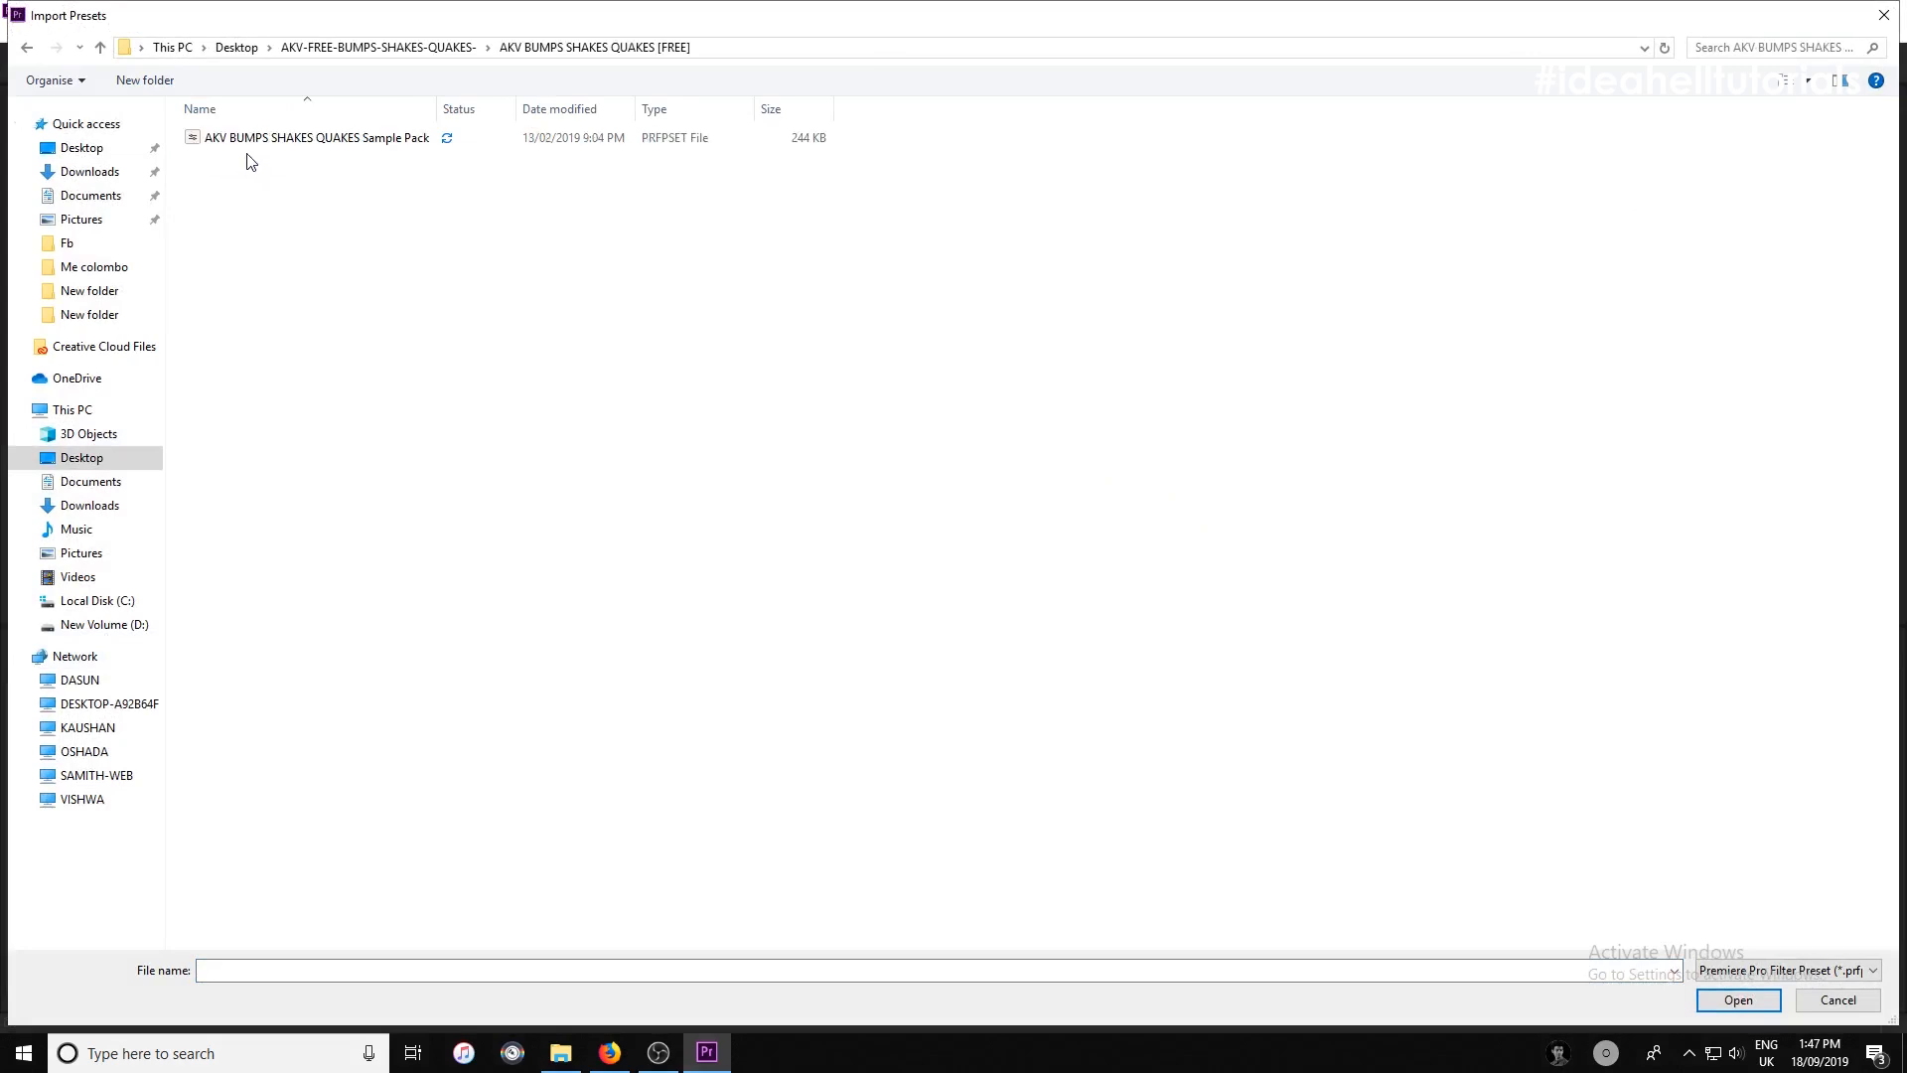
{"action": "left_click", "coordinate": [208, 144]}
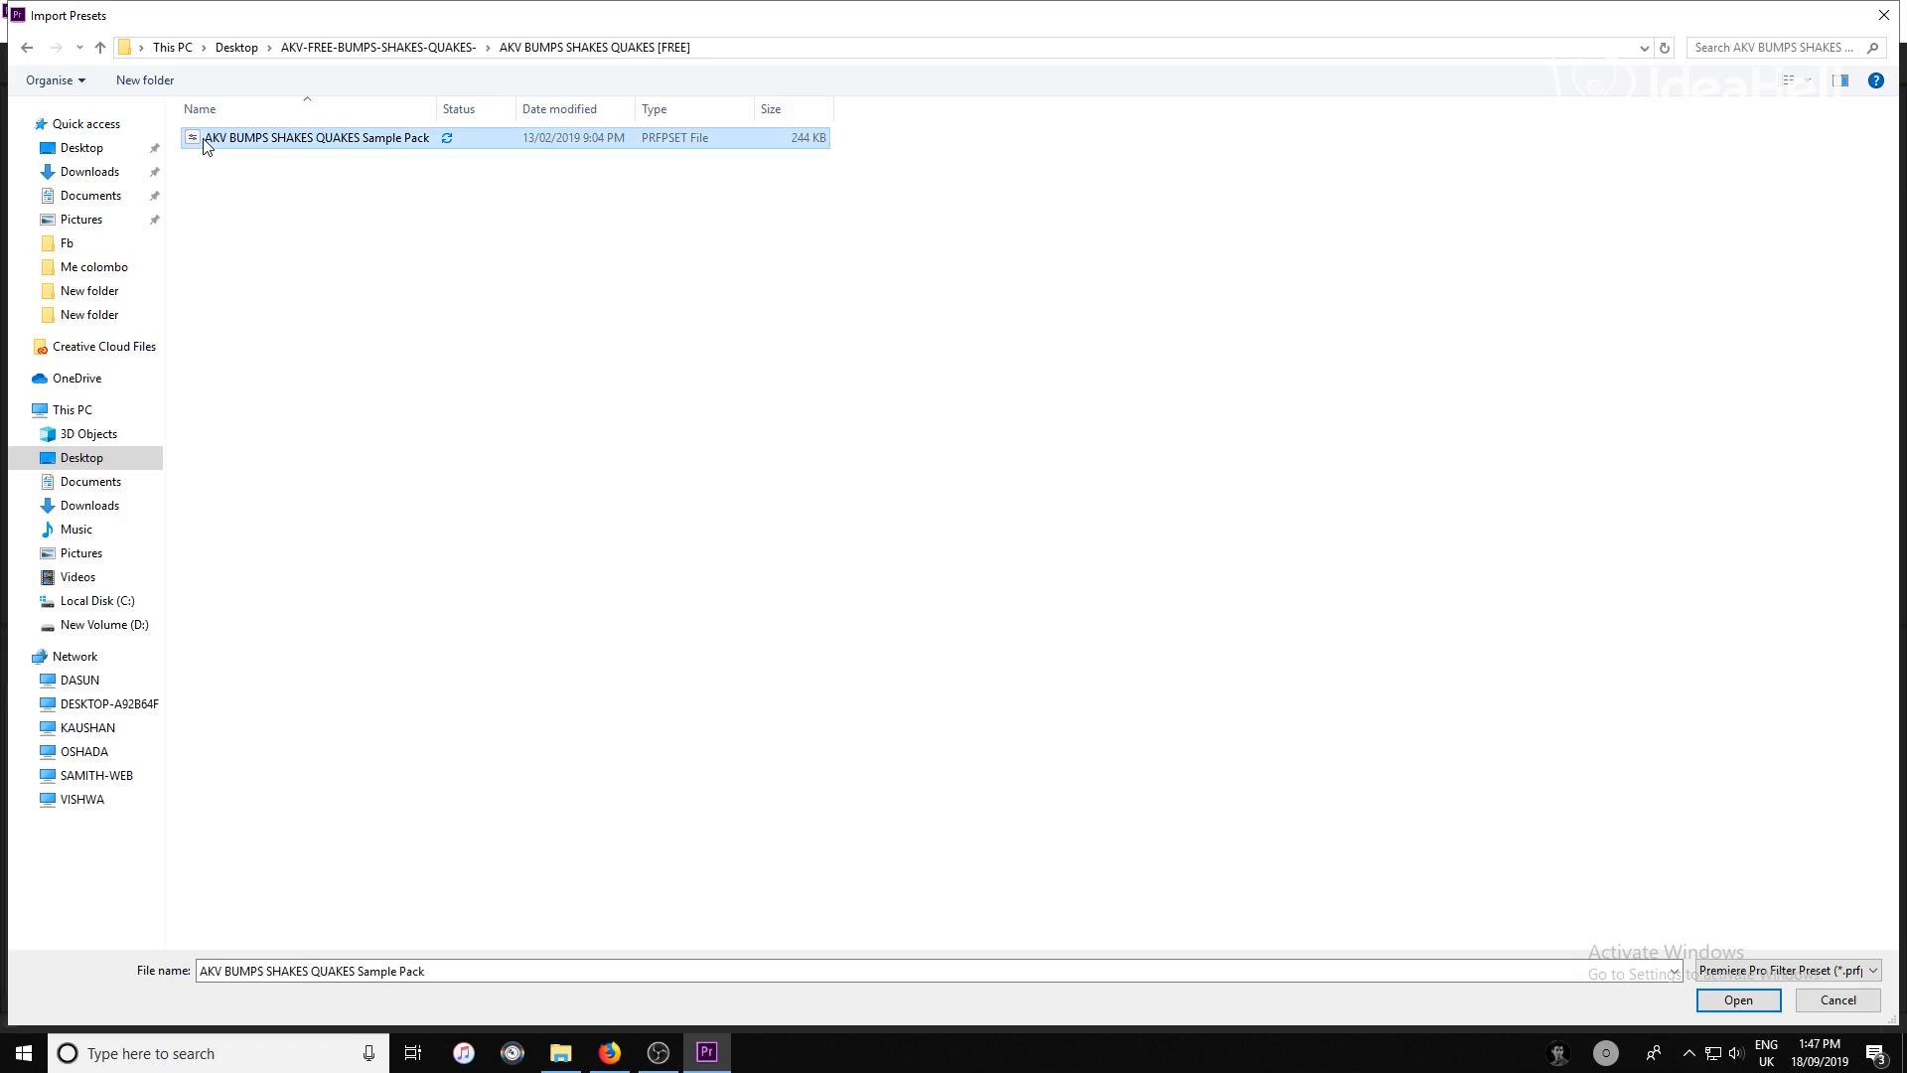
{"action": "double_click", "coordinate": [206, 145]}
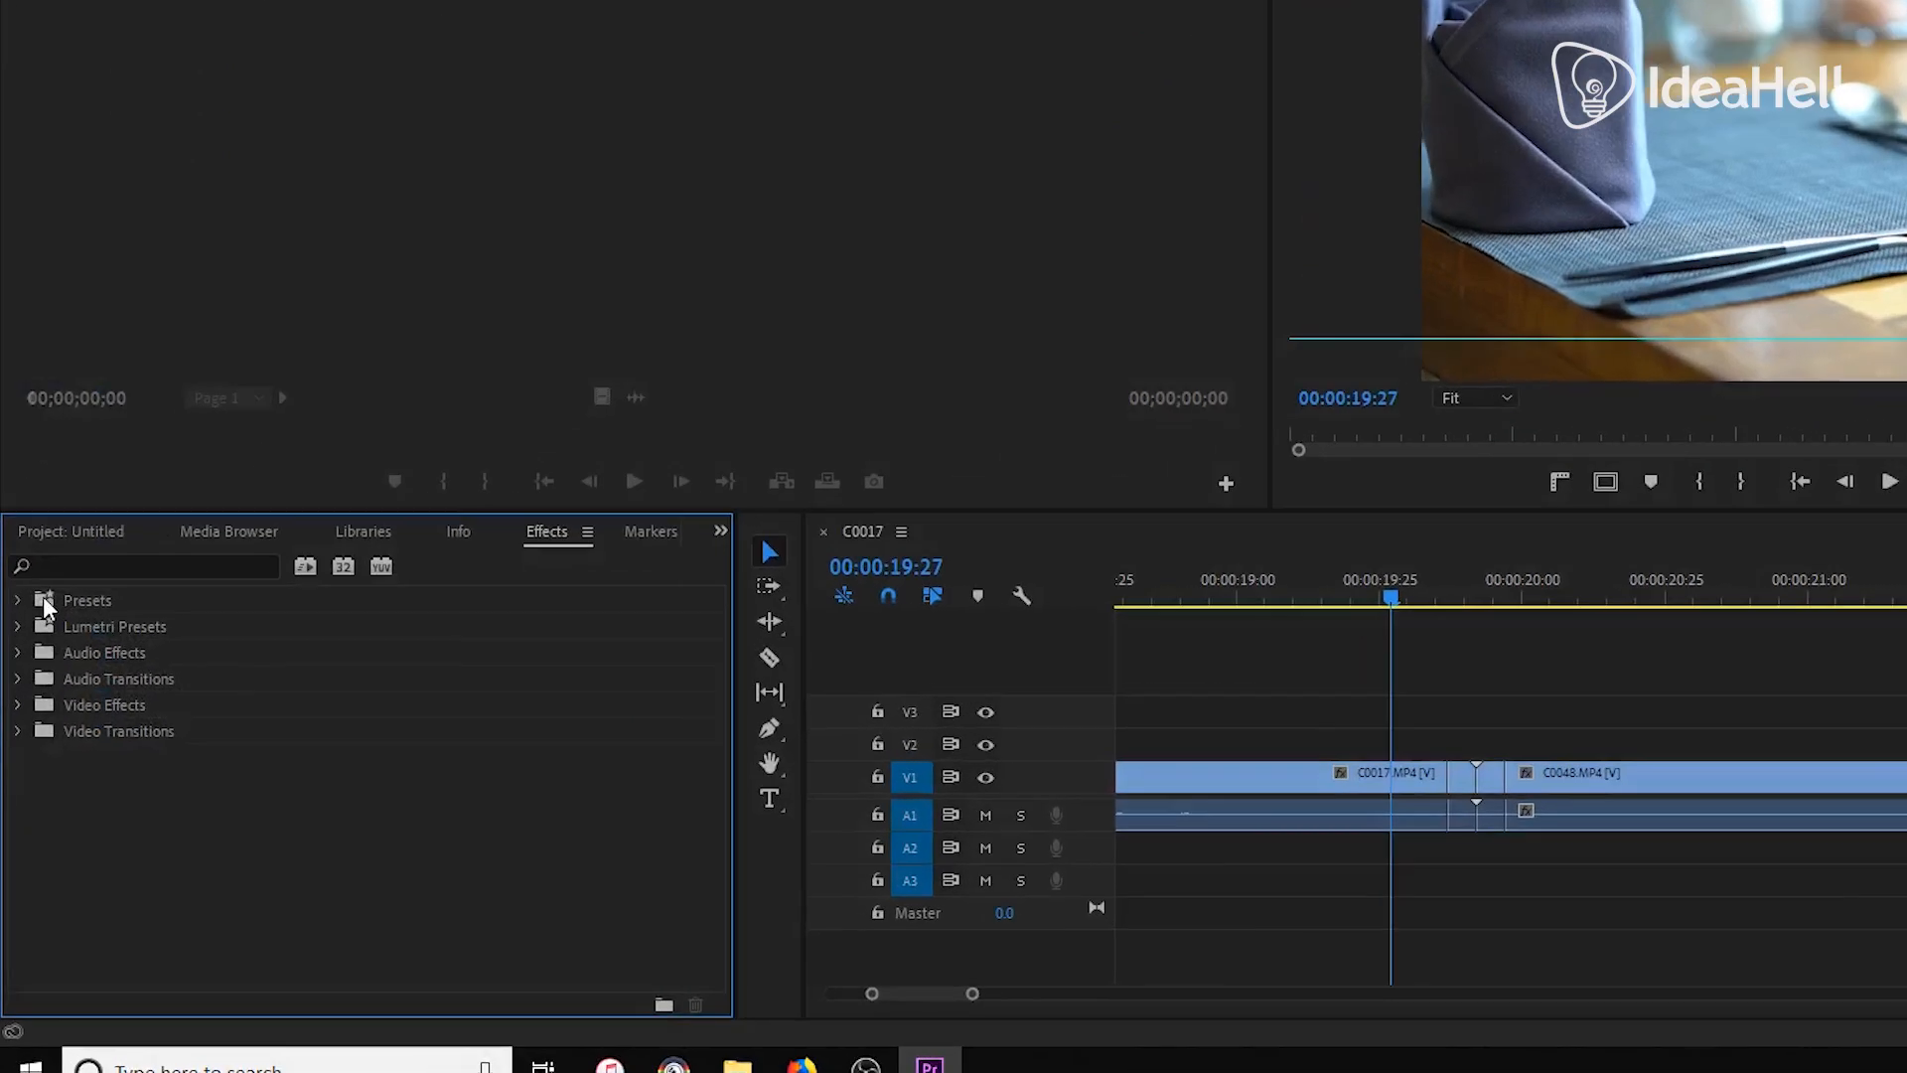
Apply the AKV pack's Light Shake Effect to the short C0017 piece before the cut and Punch Transition to the short piece after it
{"action": "left_click", "coordinate": [18, 694]}
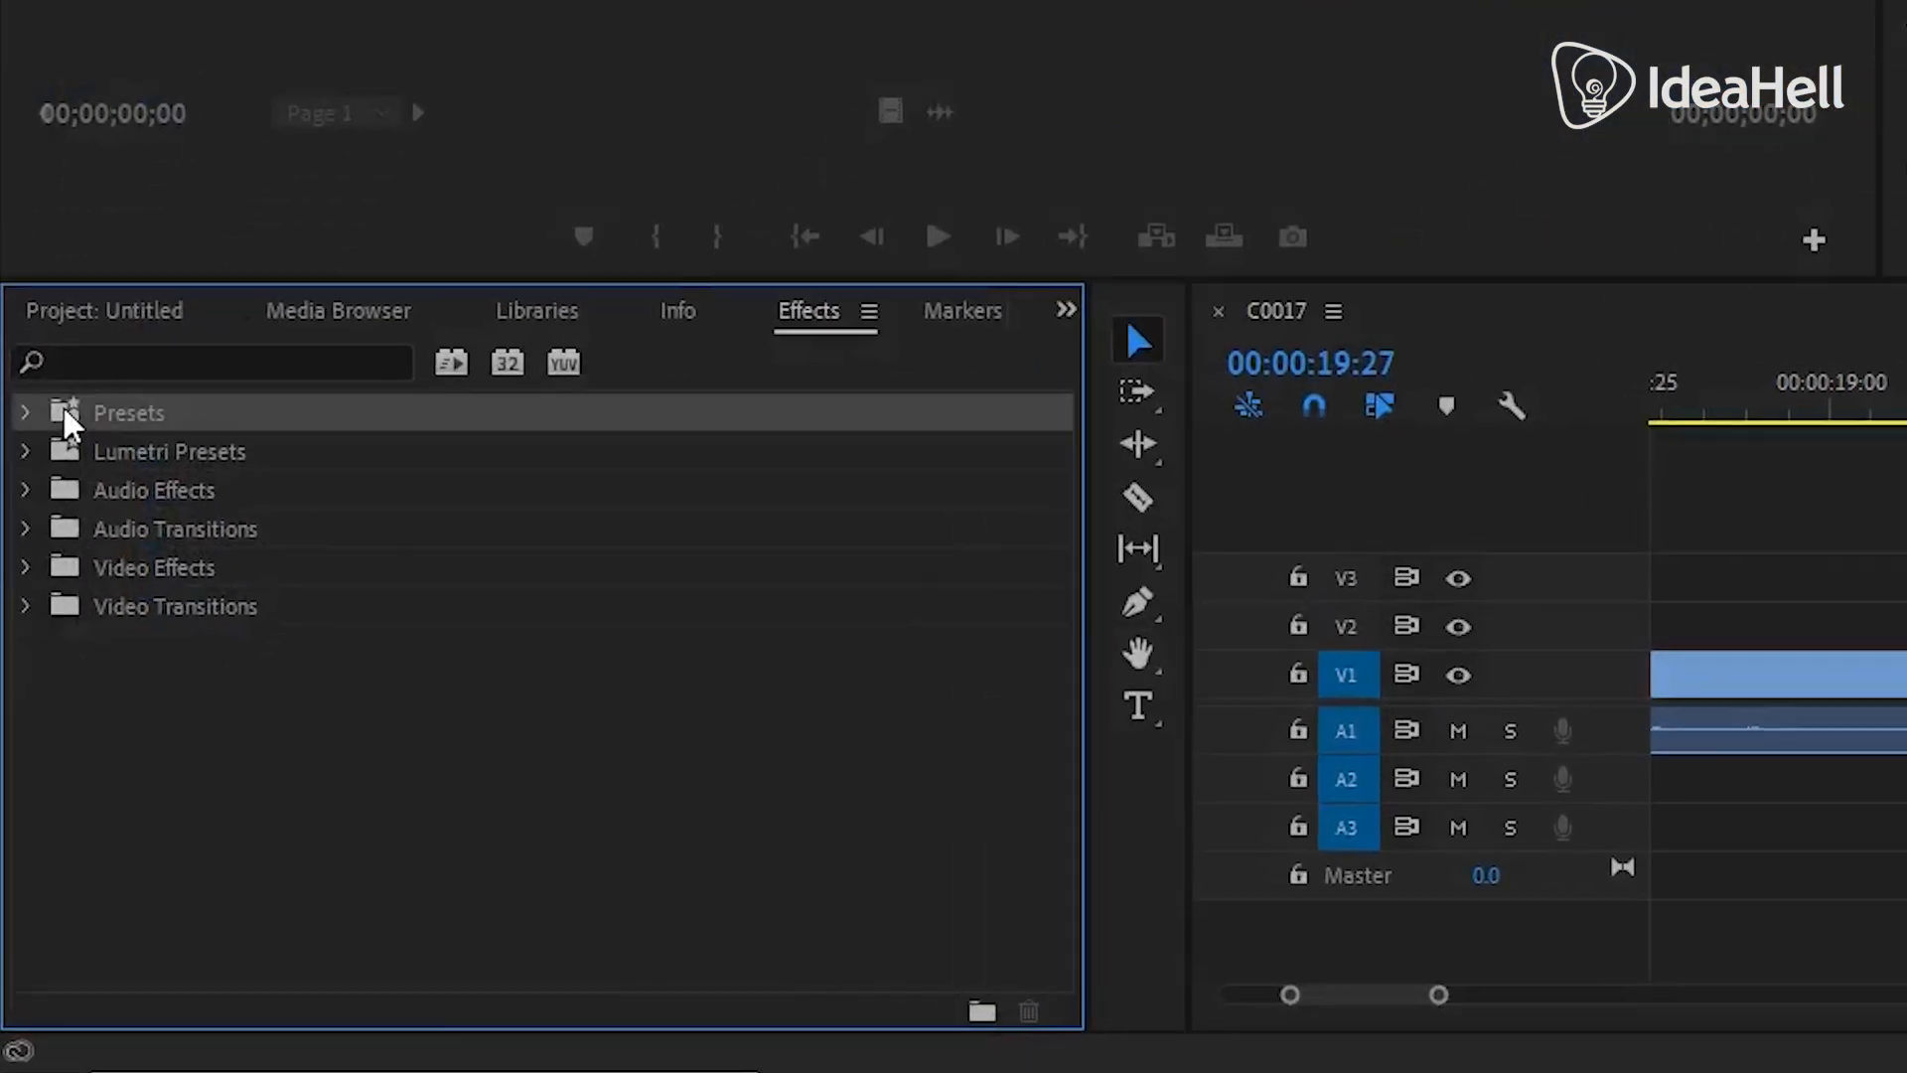
{"action": "left_click", "coordinate": [20, 391]}
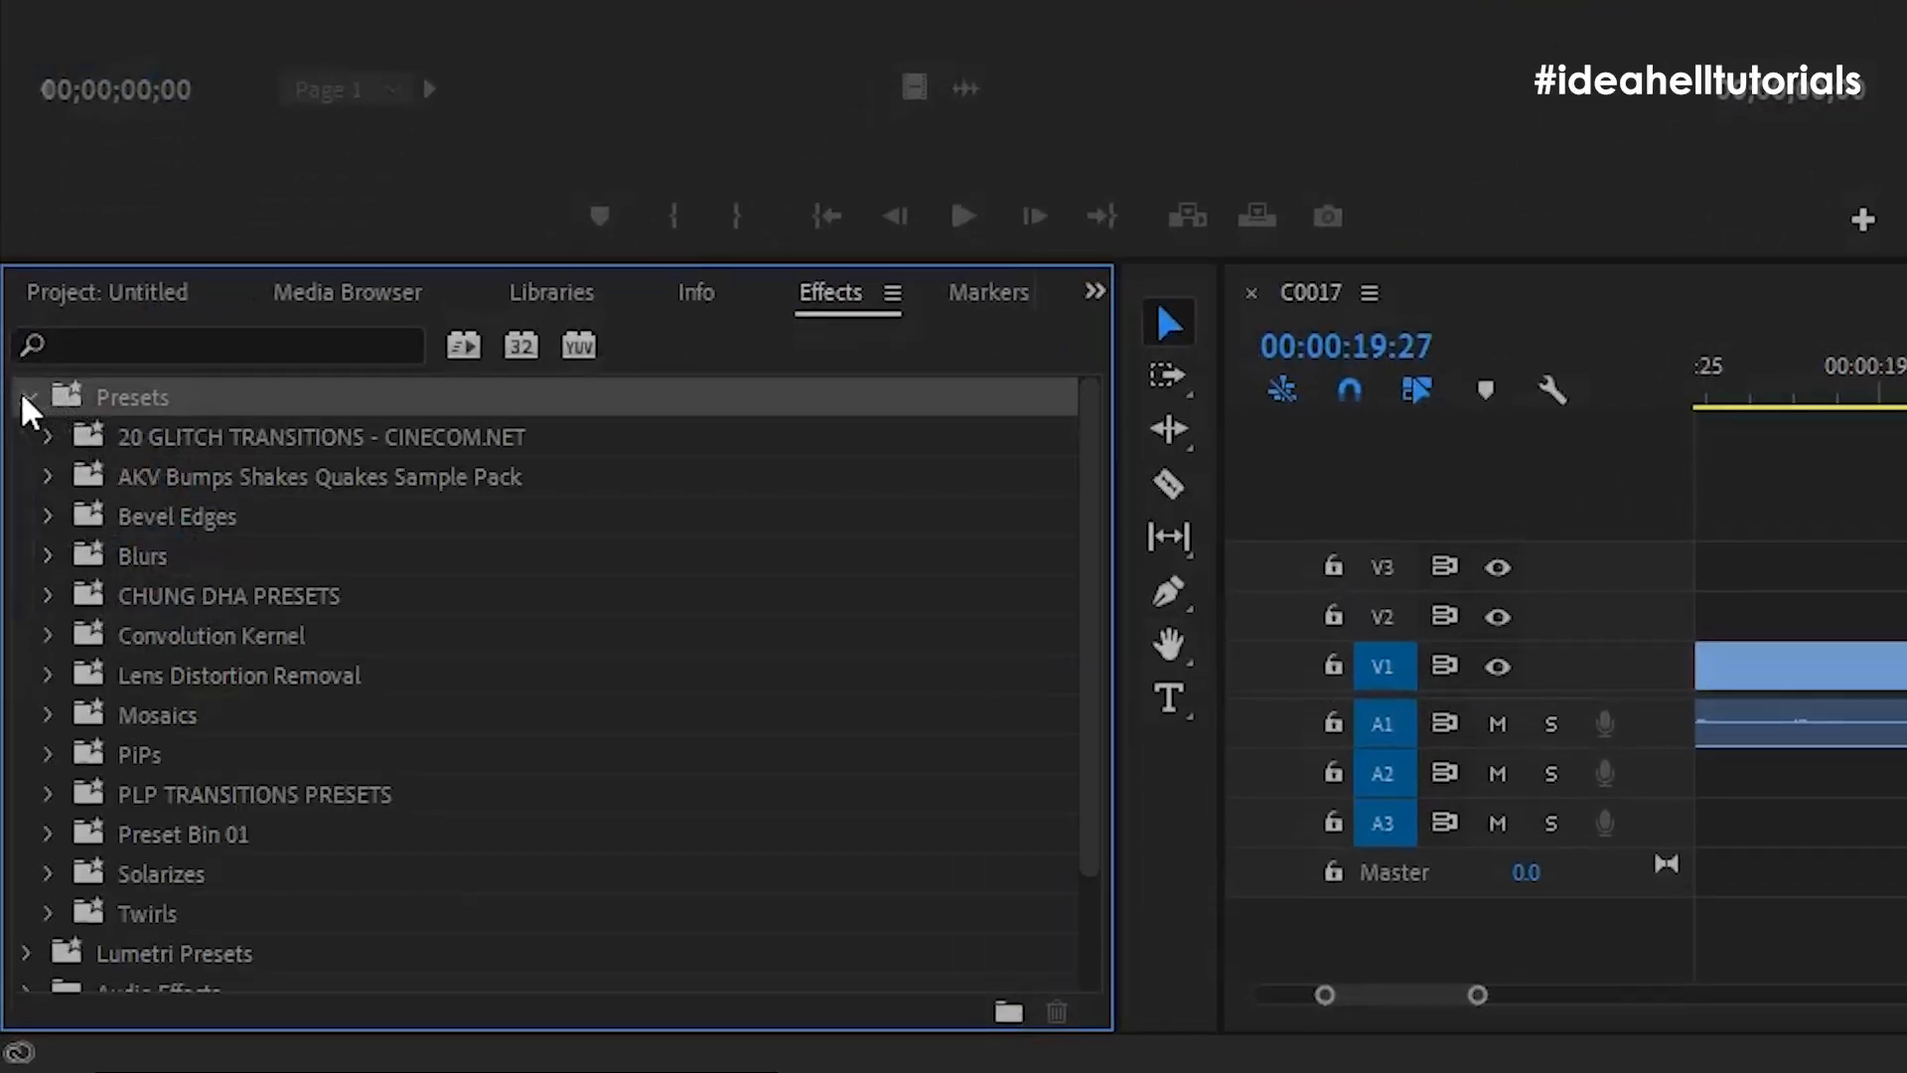
{"action": "left_click", "coordinate": [49, 477]}
{"action": "left_click", "coordinate": [134, 479]}
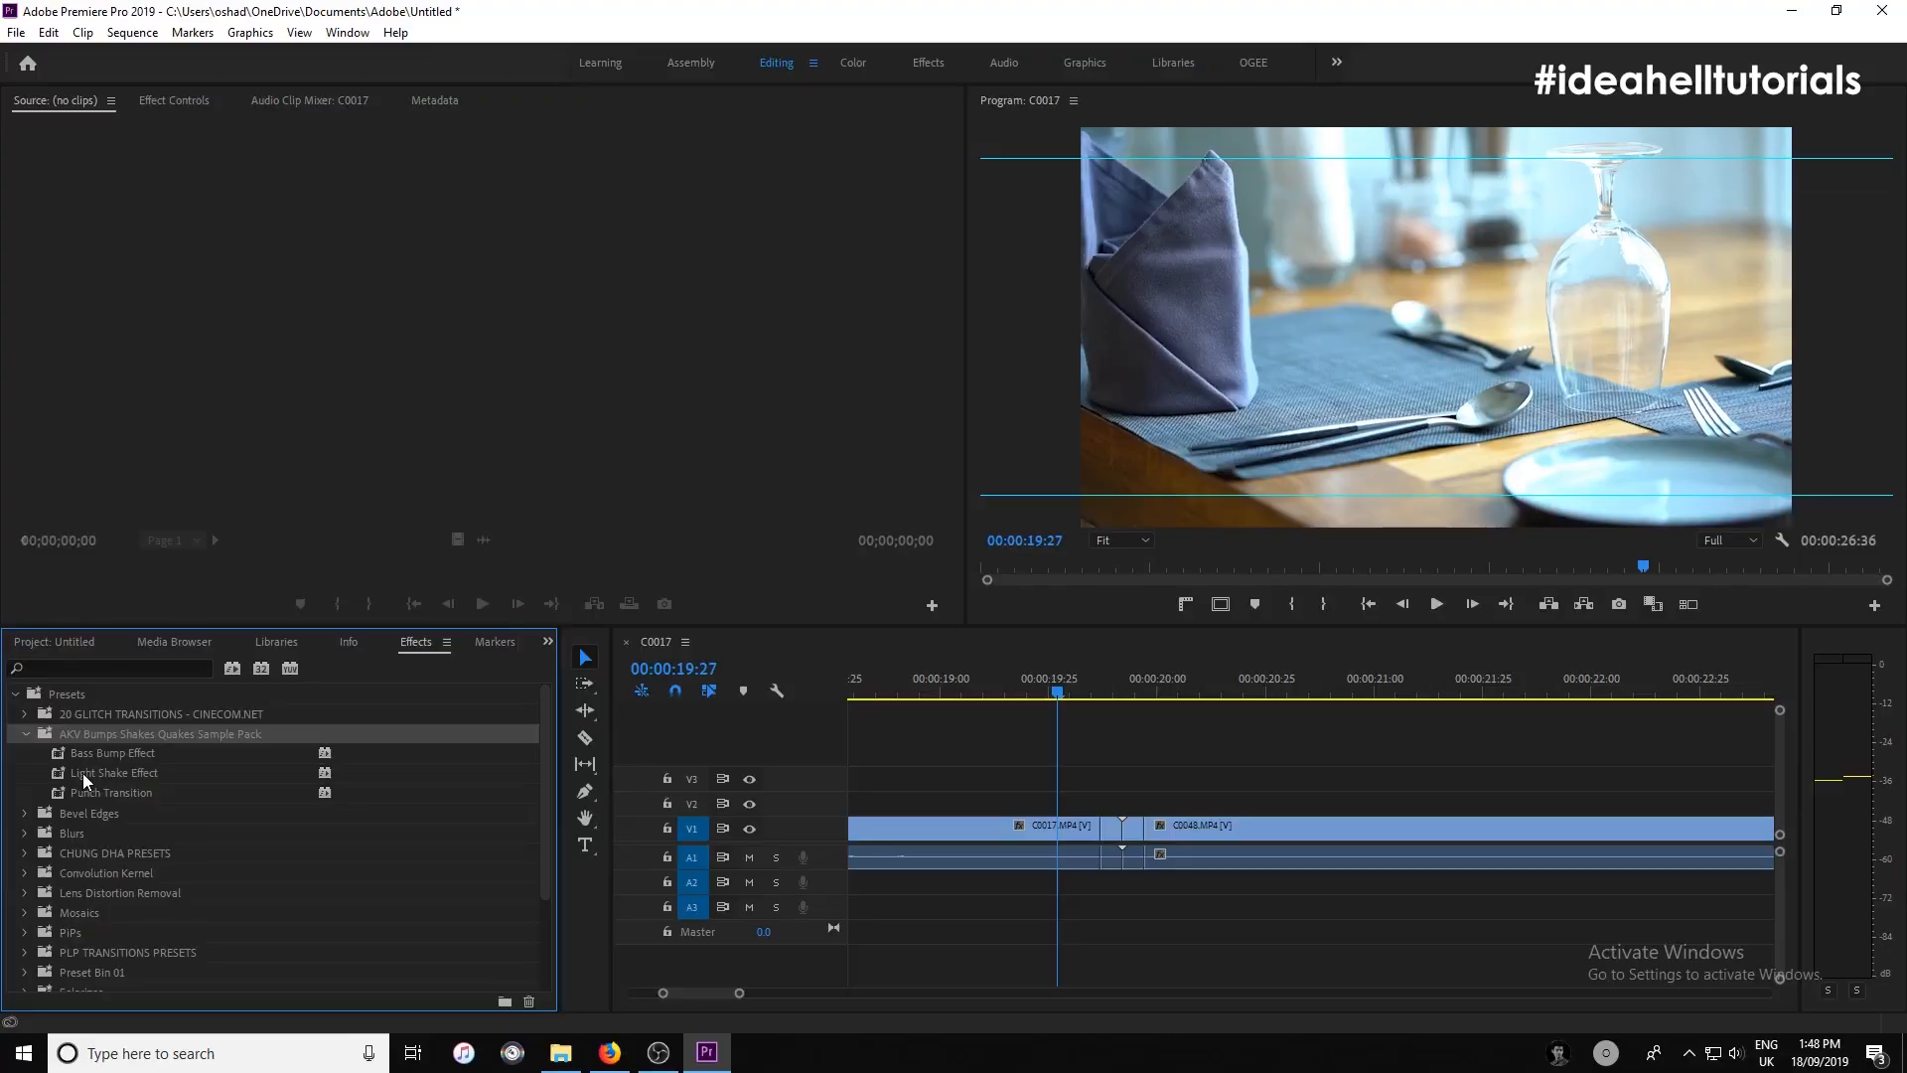
{"action": "left_click_drag", "start_coordinate": [81, 773], "coordinate": [1114, 824]}
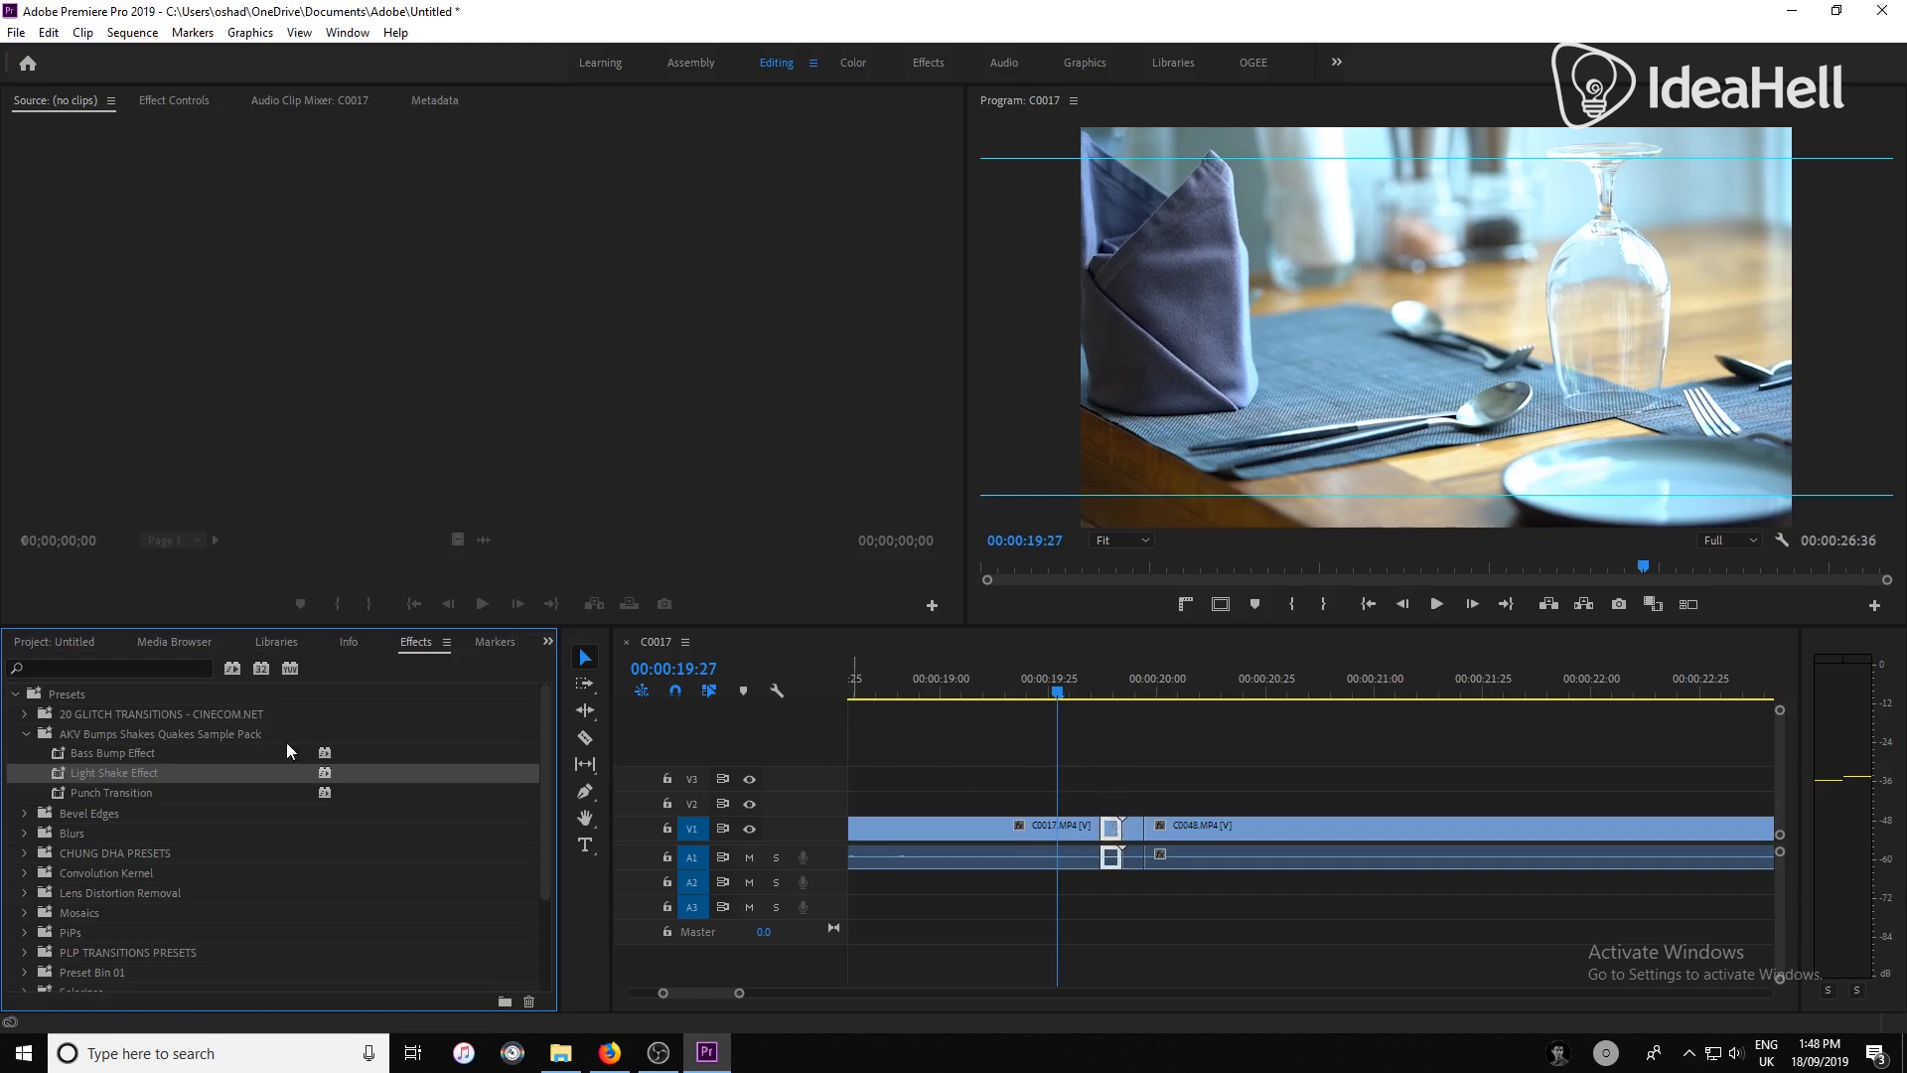
{"action": "left_click_drag", "start_coordinate": [116, 790], "coordinate": [1137, 826]}
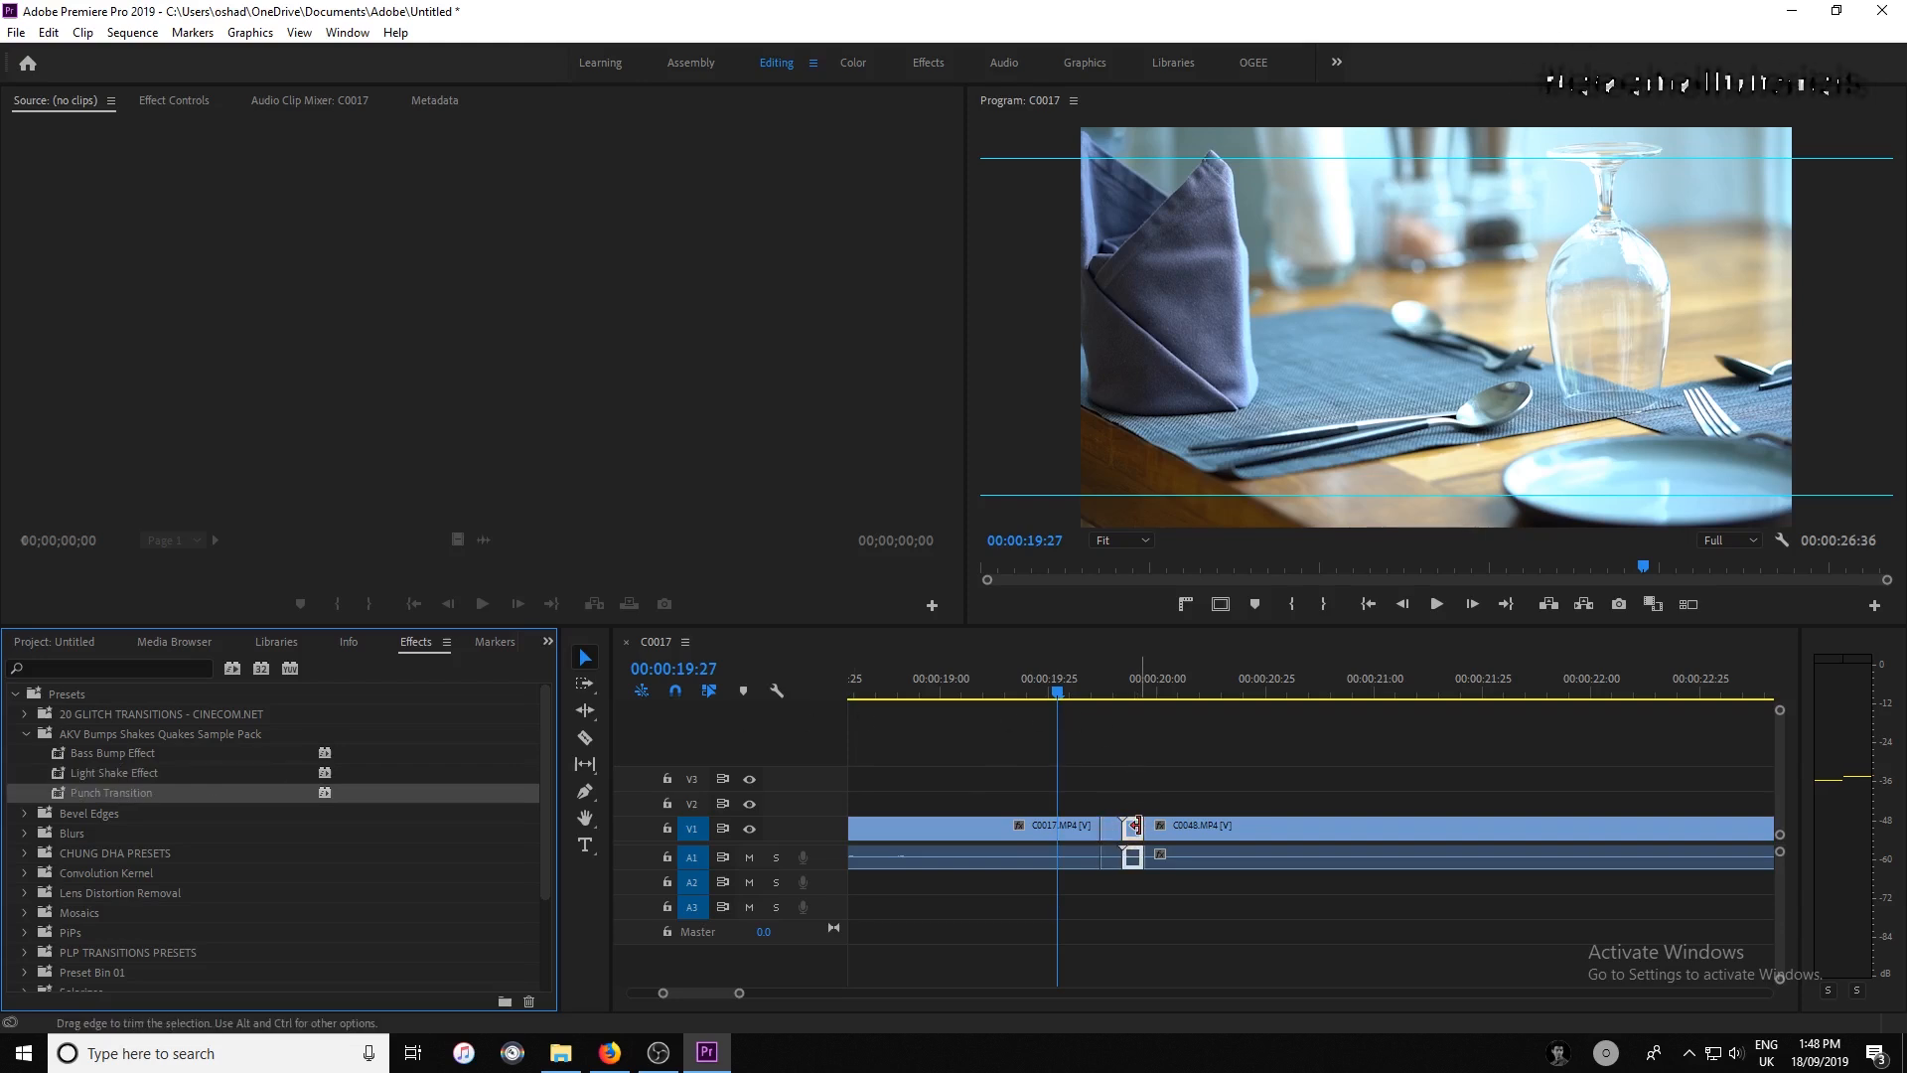
Play the sequence repeatedly from just before the cut to examine the shake and punch transition between the clips
{"action": "key", "text": "minus"}
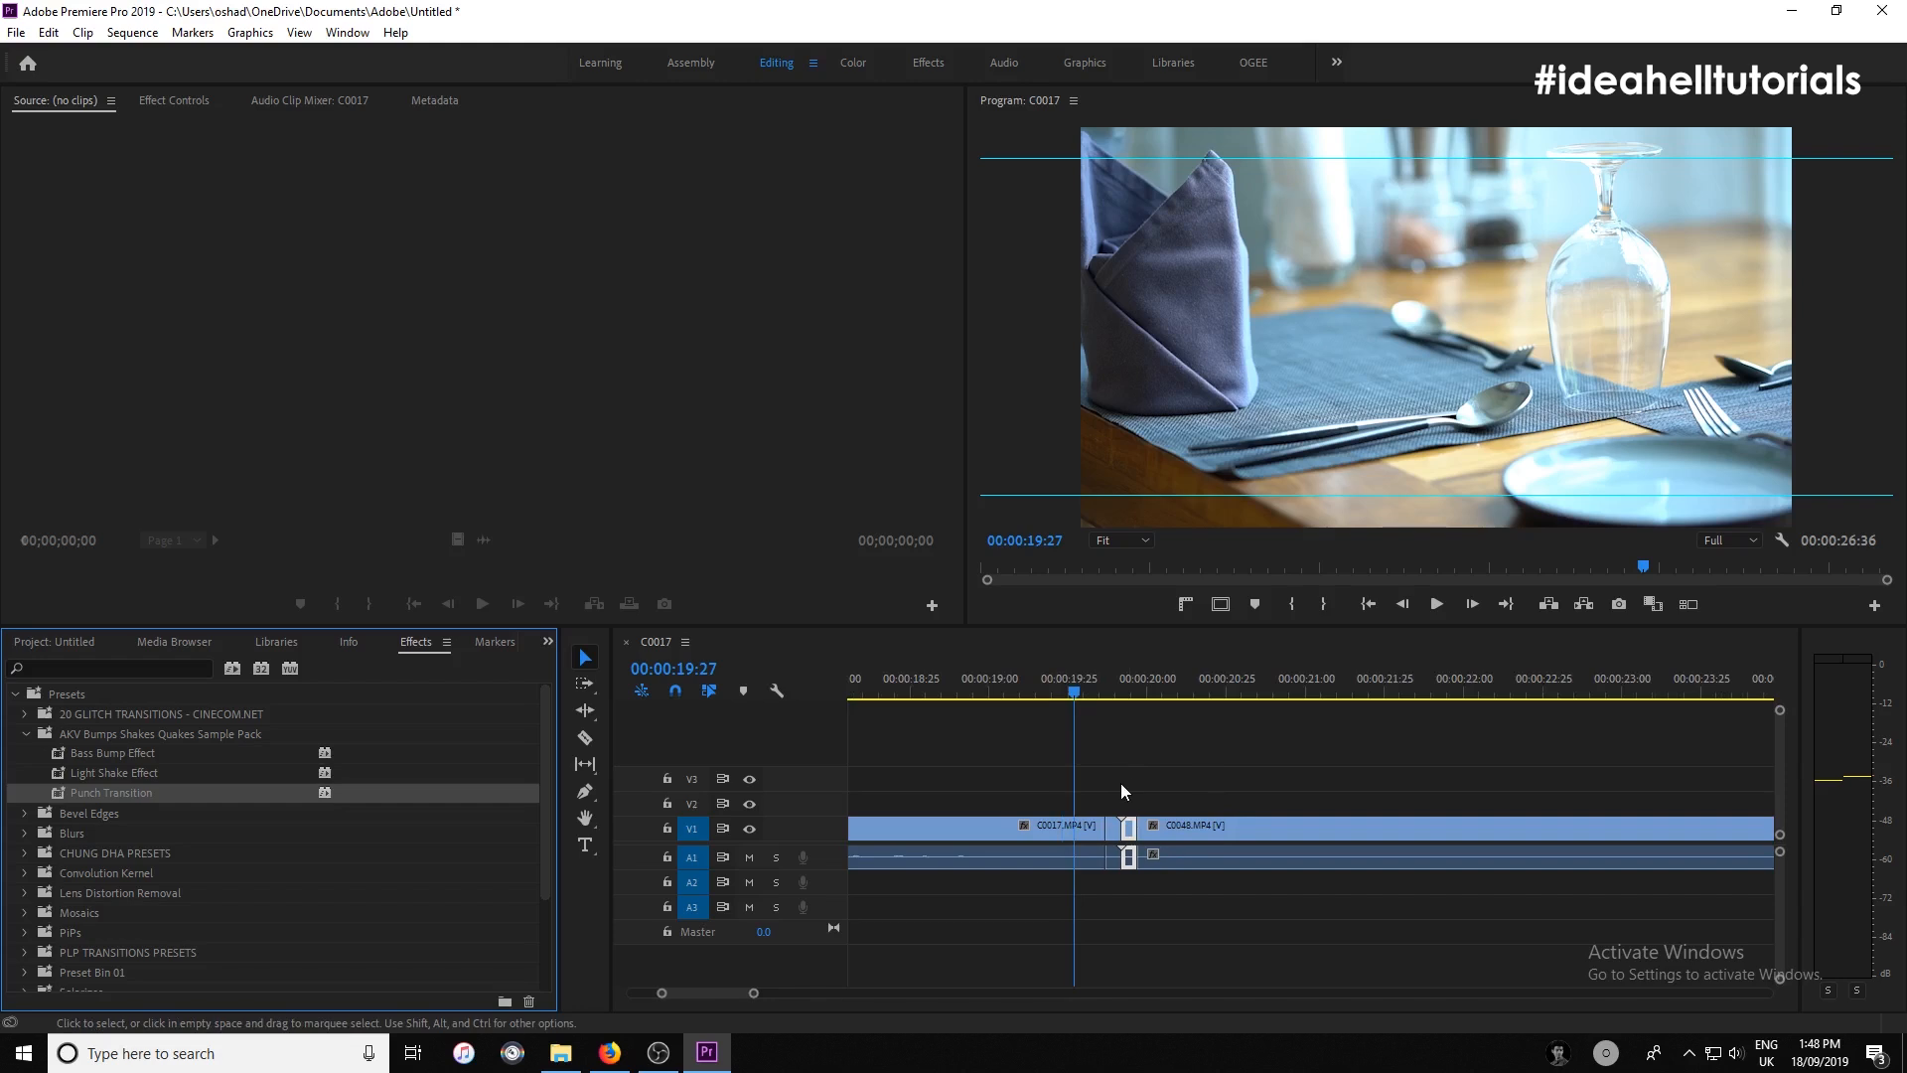
{"action": "key", "text": "space"}
{"action": "left_click", "coordinate": [954, 682]}
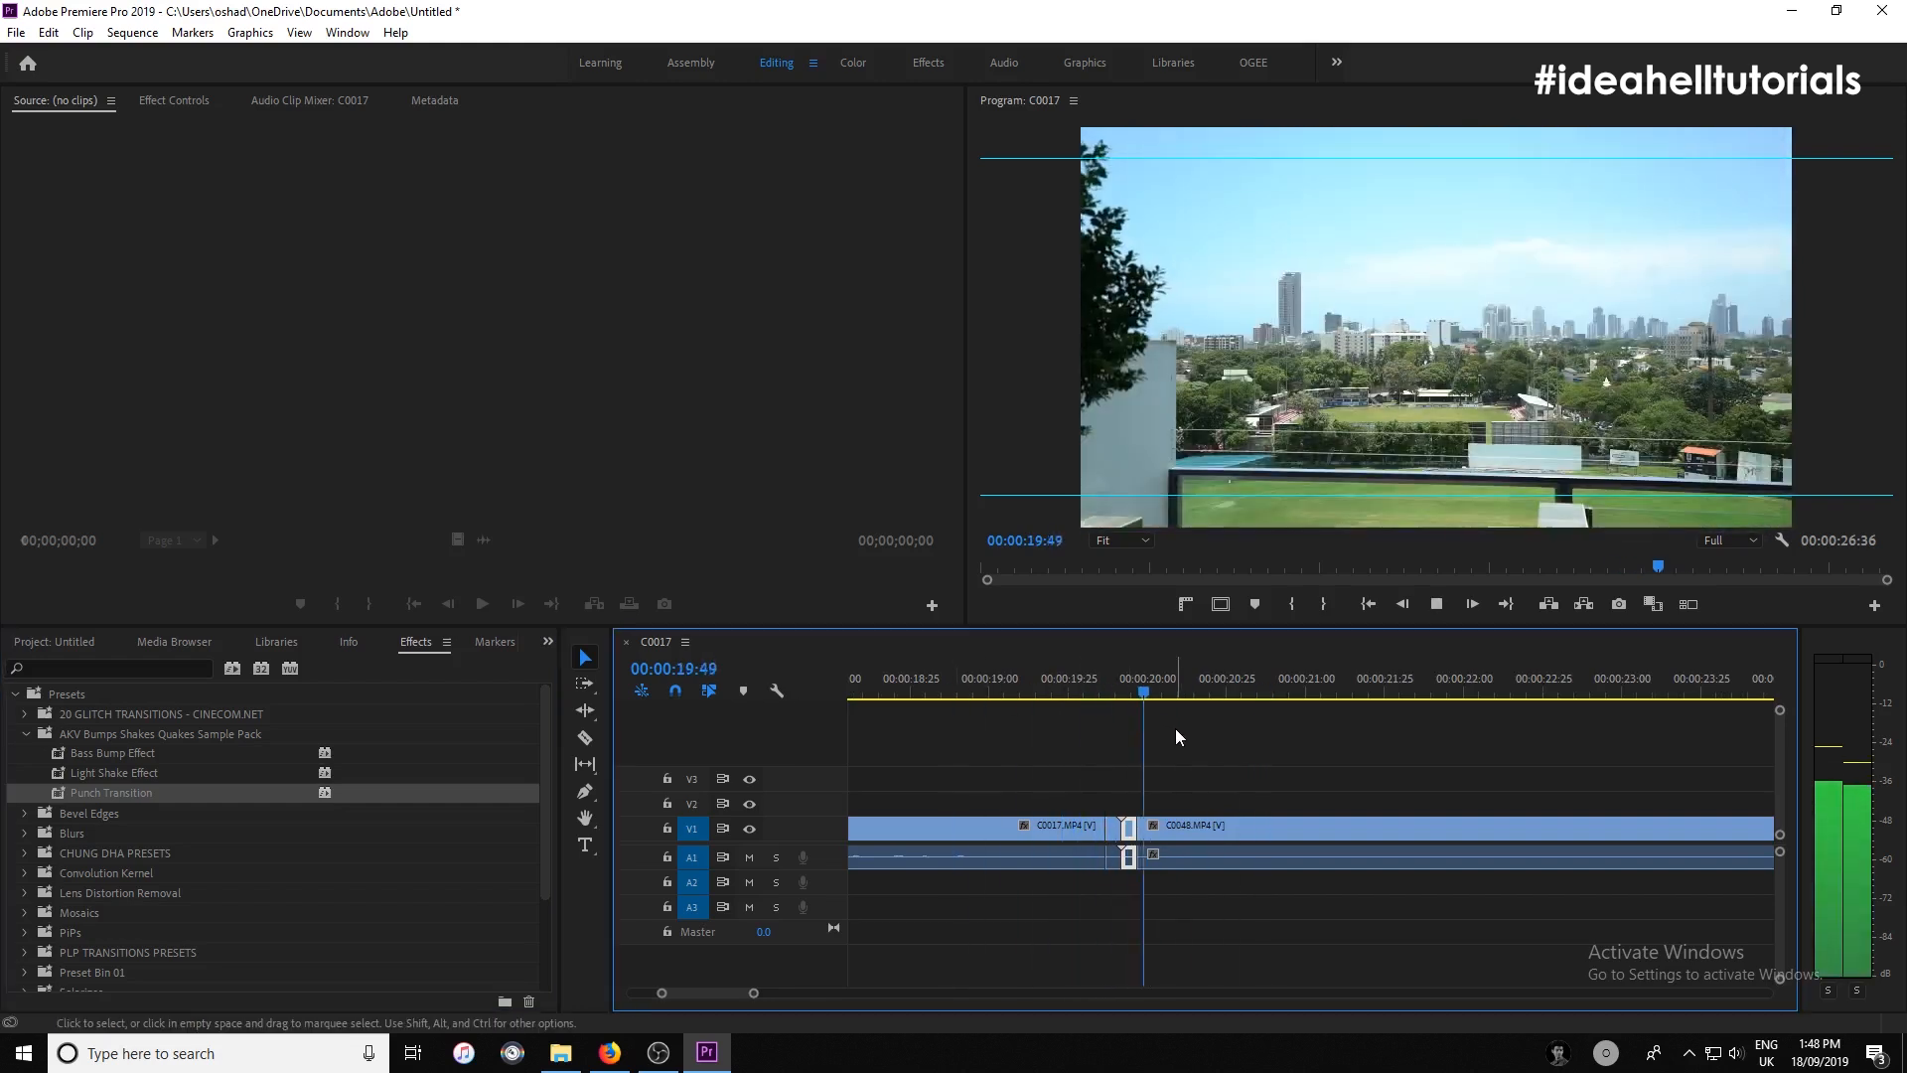
{"action": "left_click", "coordinate": [988, 685]}
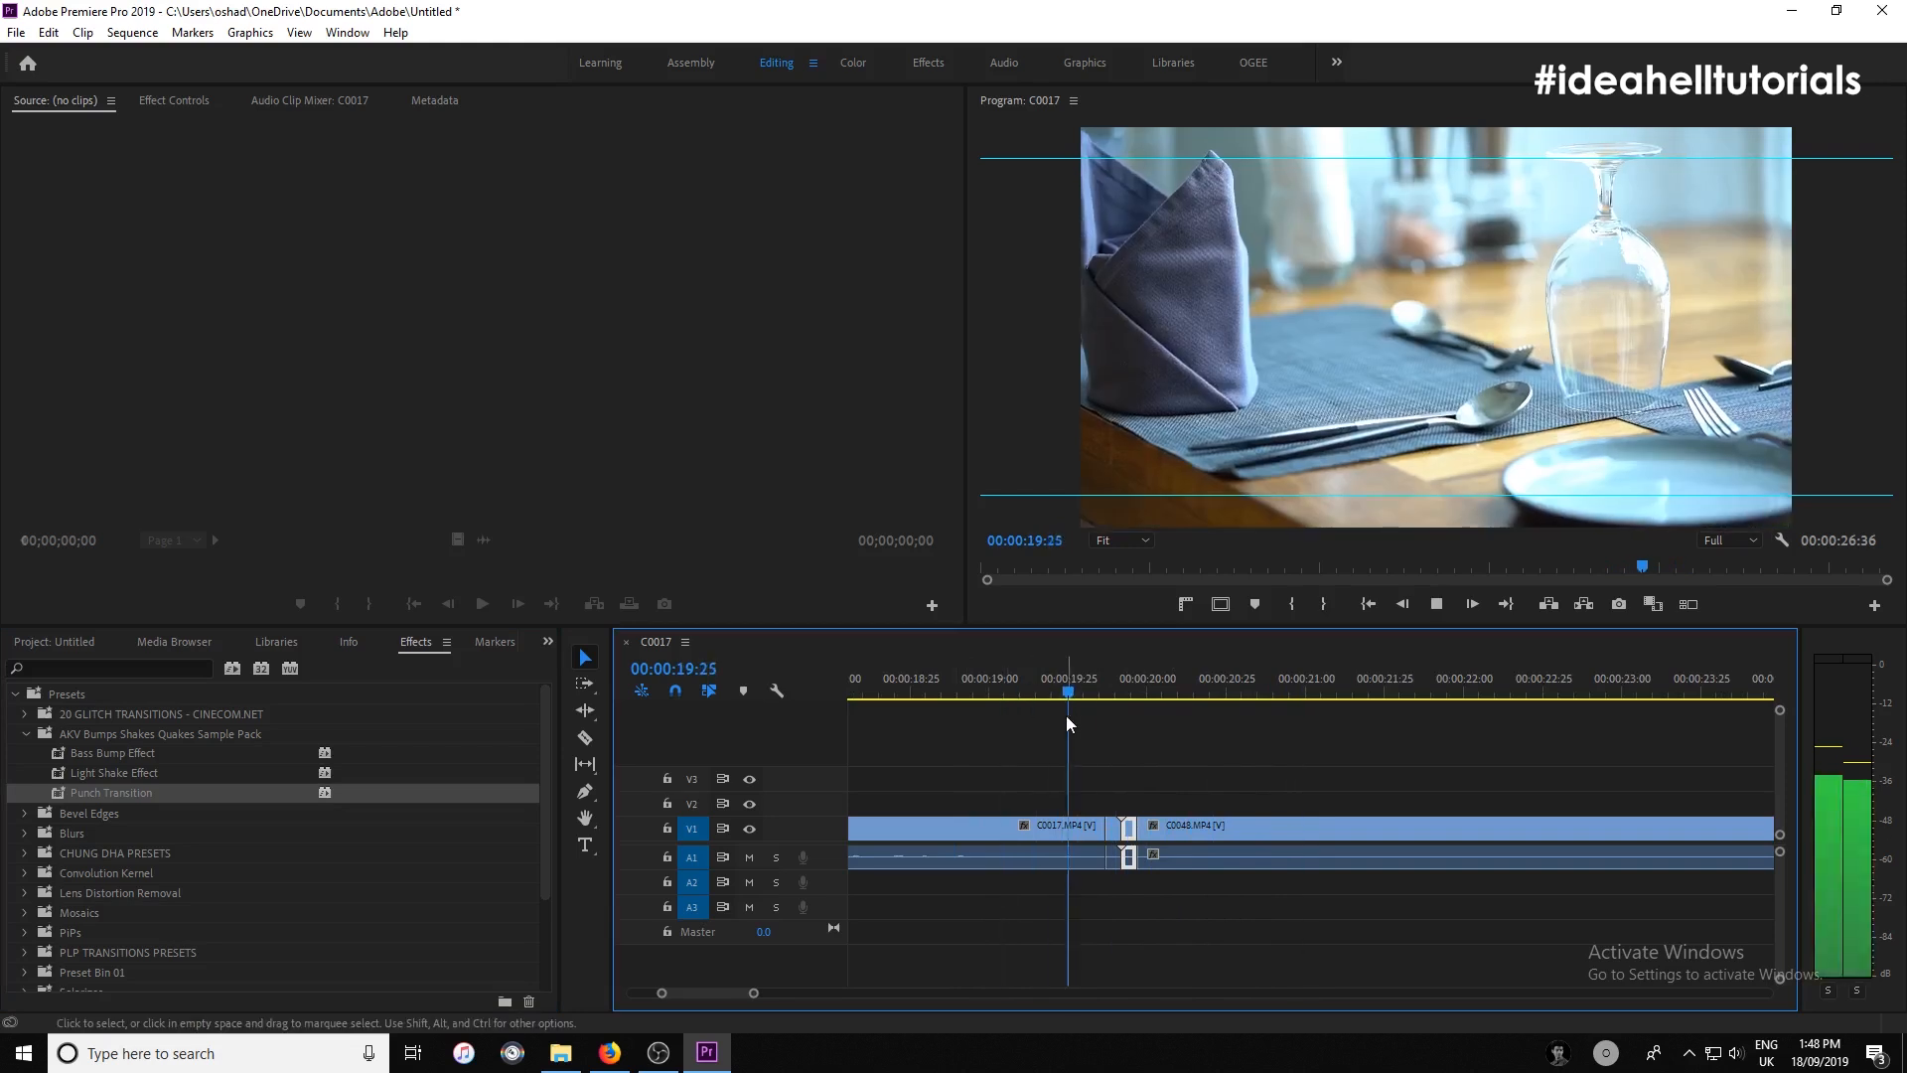
{"action": "left_click", "coordinate": [1003, 689]}
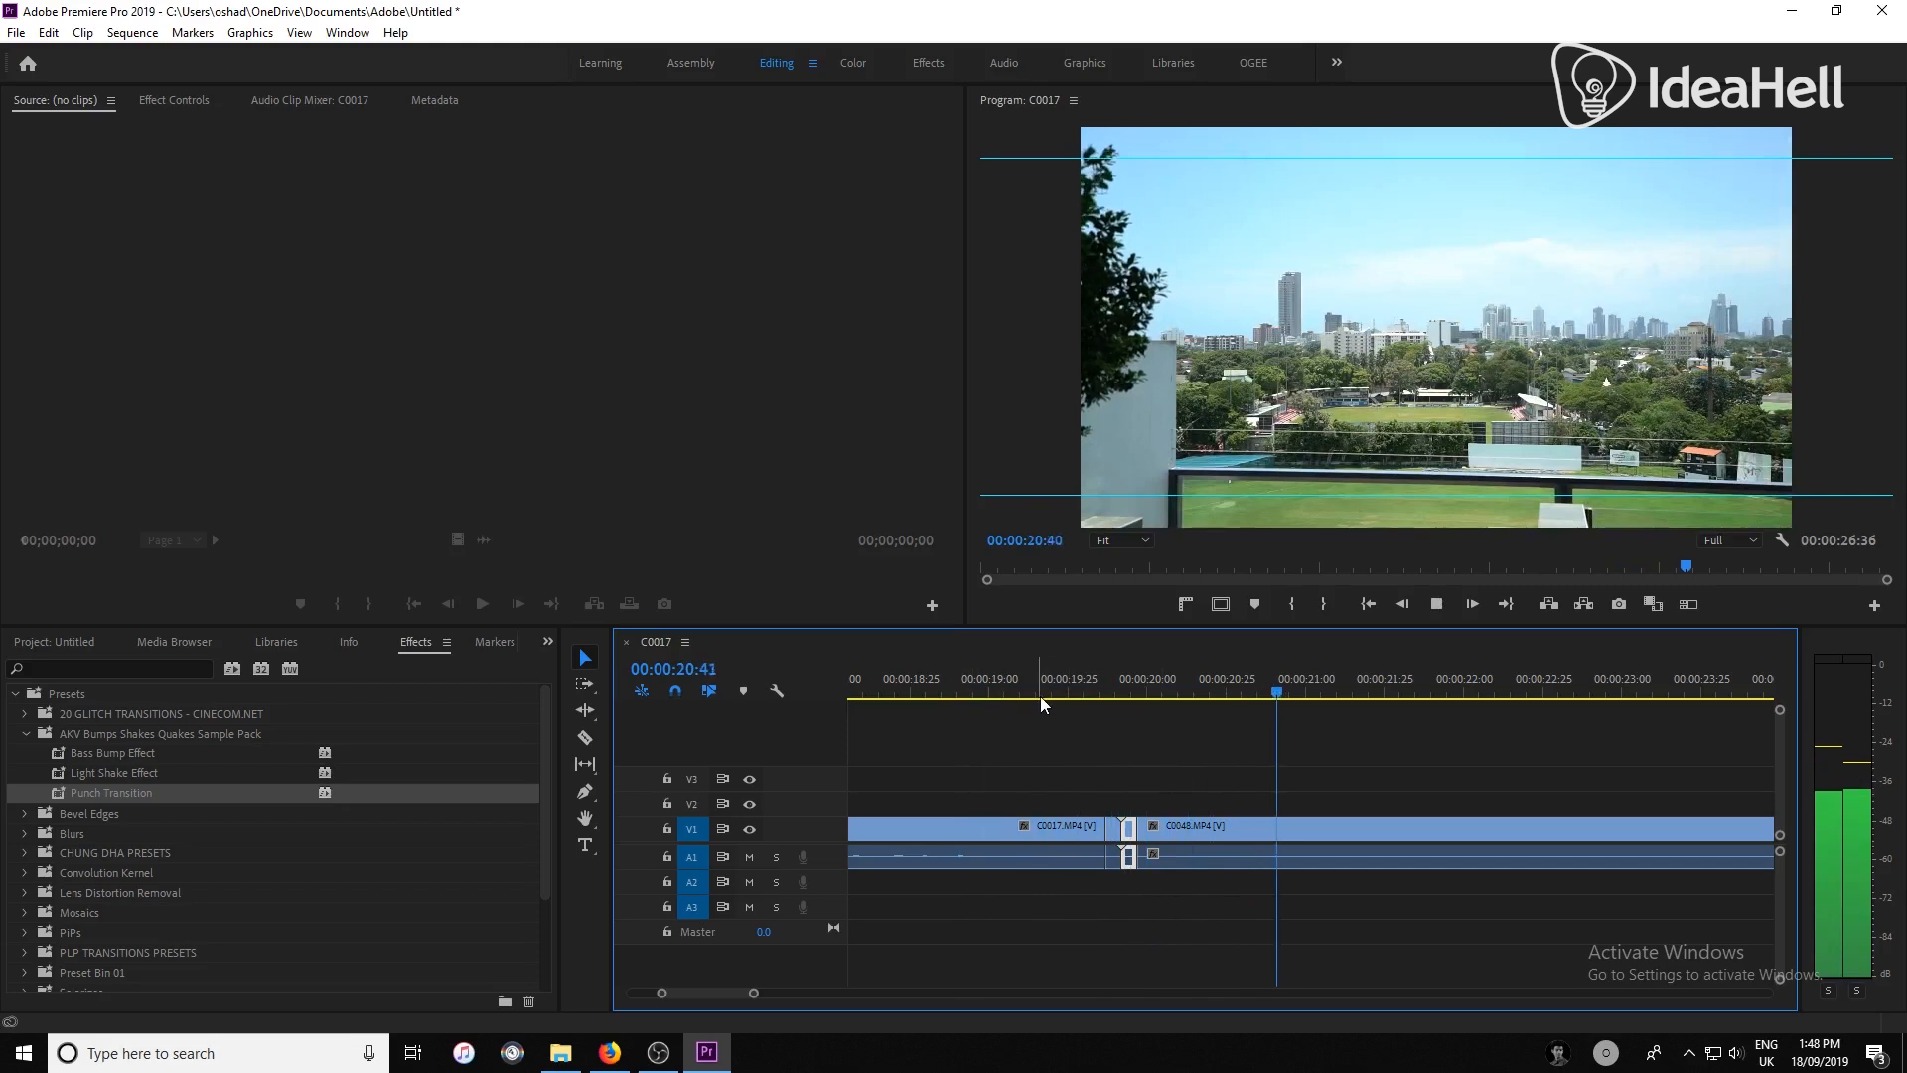
{"action": "left_click", "coordinate": [980, 694]}
{"action": "key", "text": "space"}
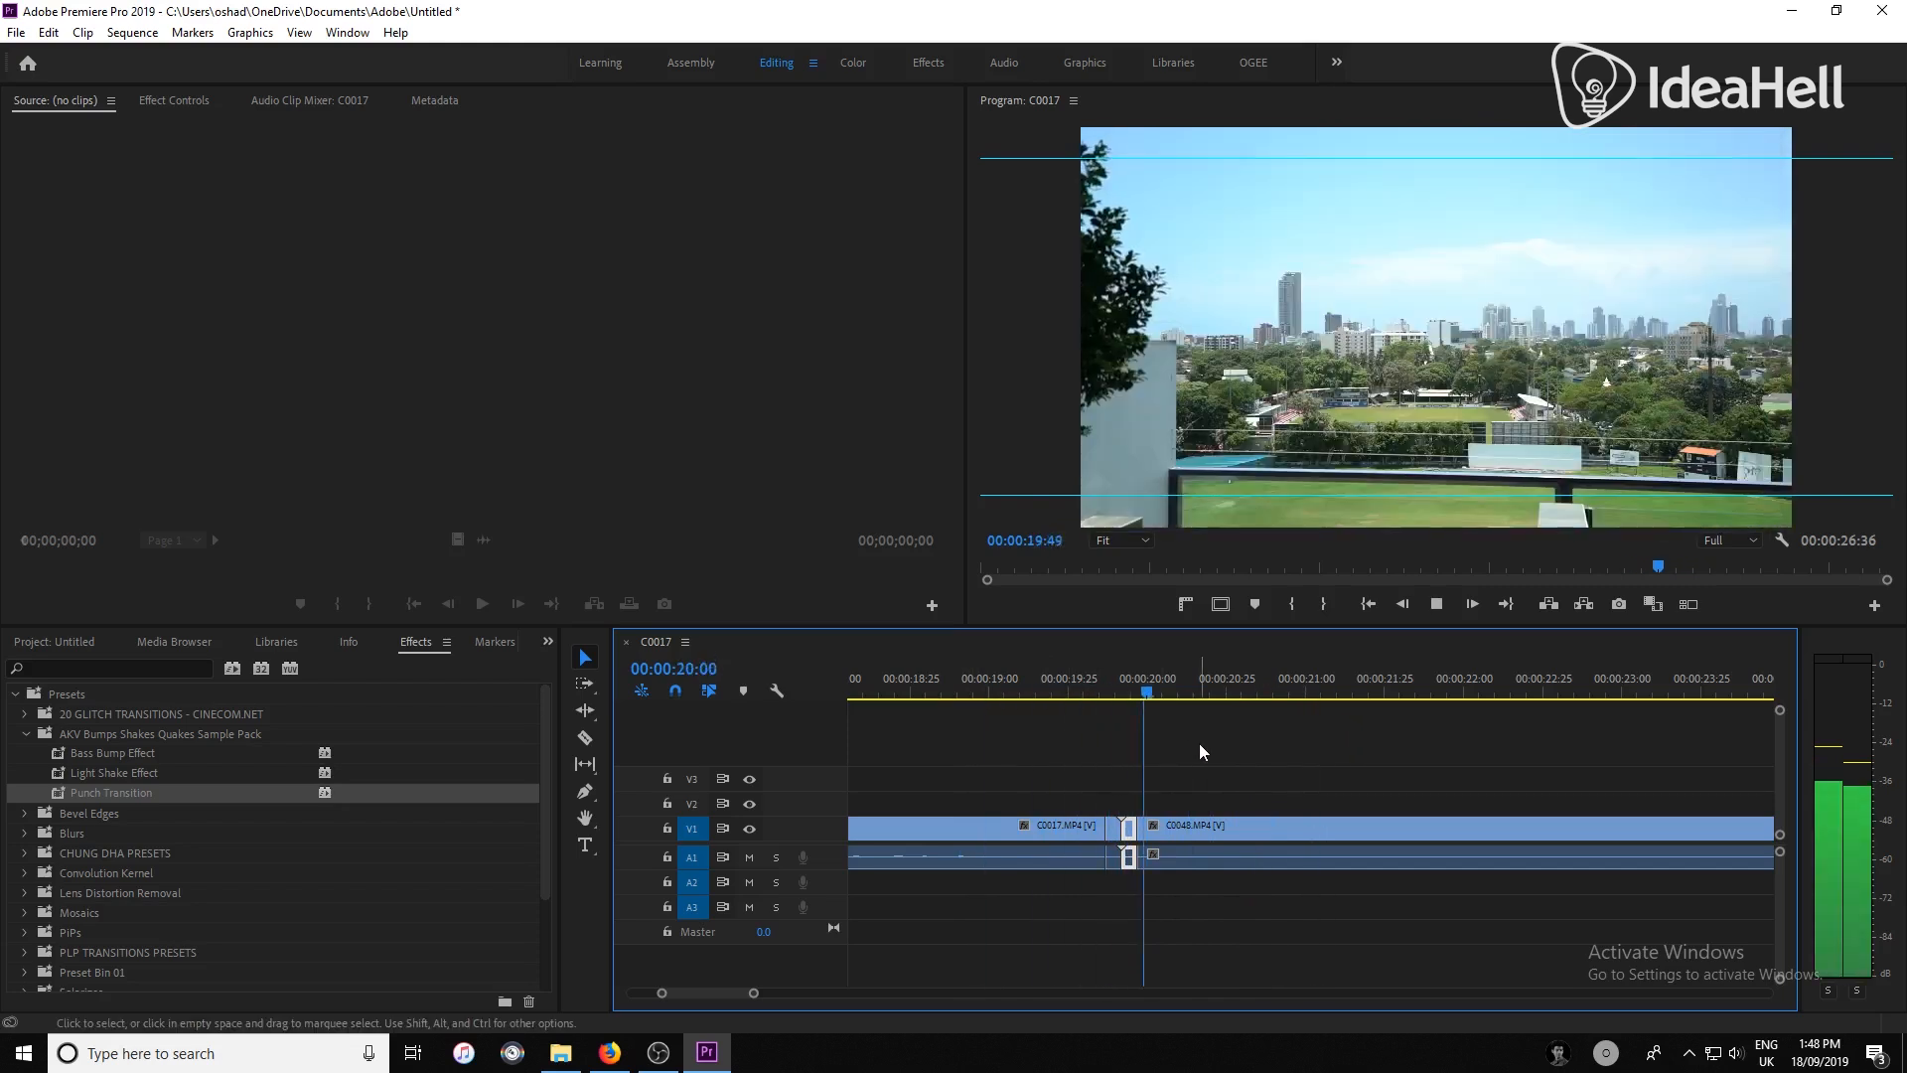
{"action": "key", "text": "space"}
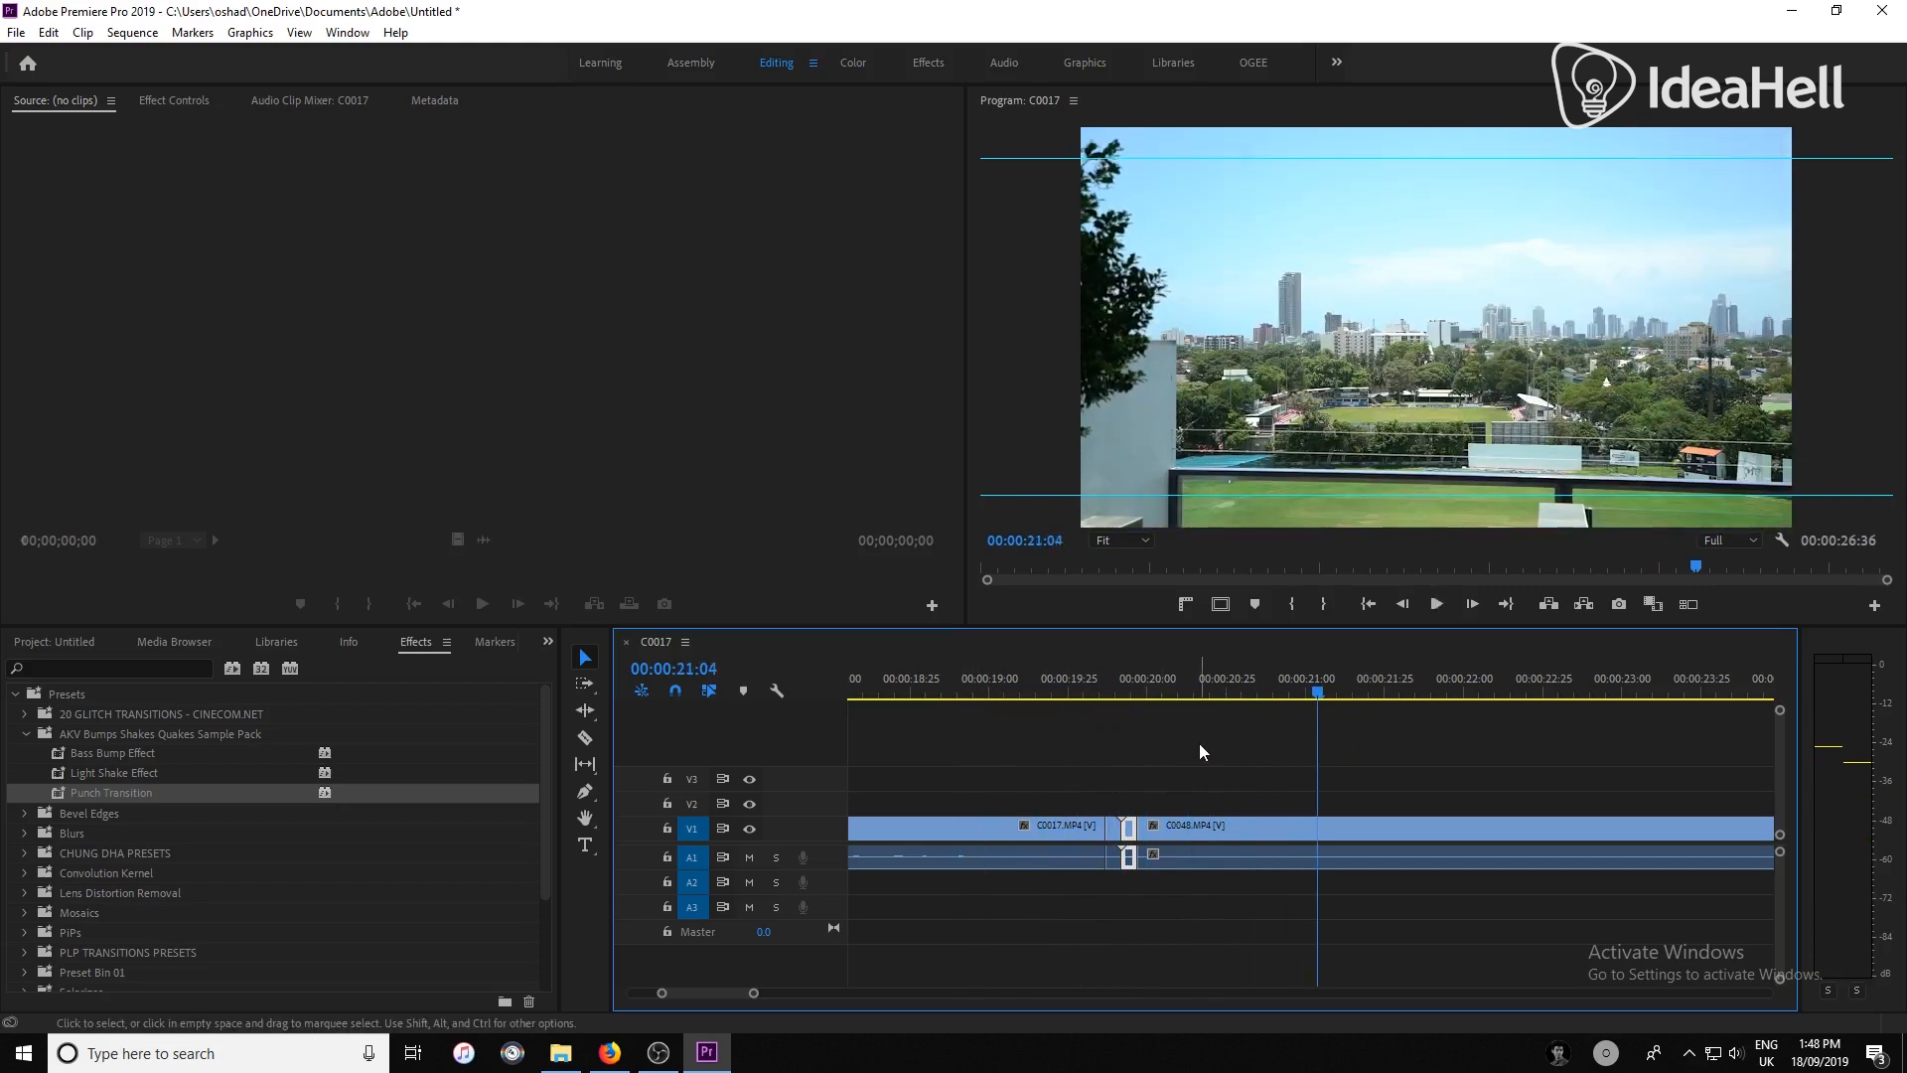